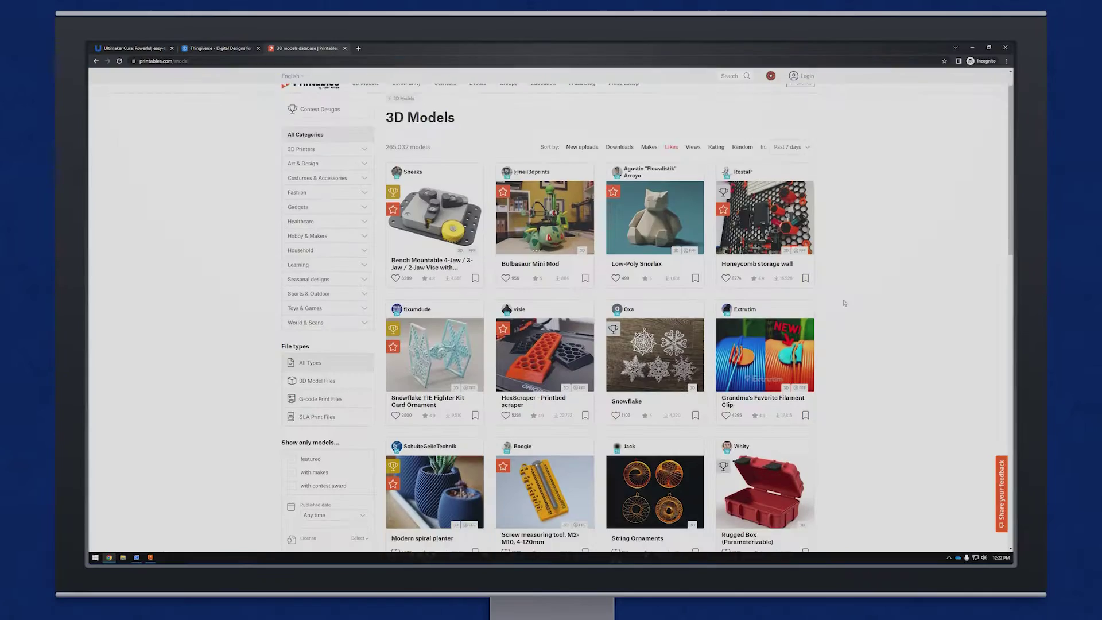
Browse the 3D model listings on Printables.
scroll(844, 303, "down", 8)
scroll(844, 302, "down", 3)
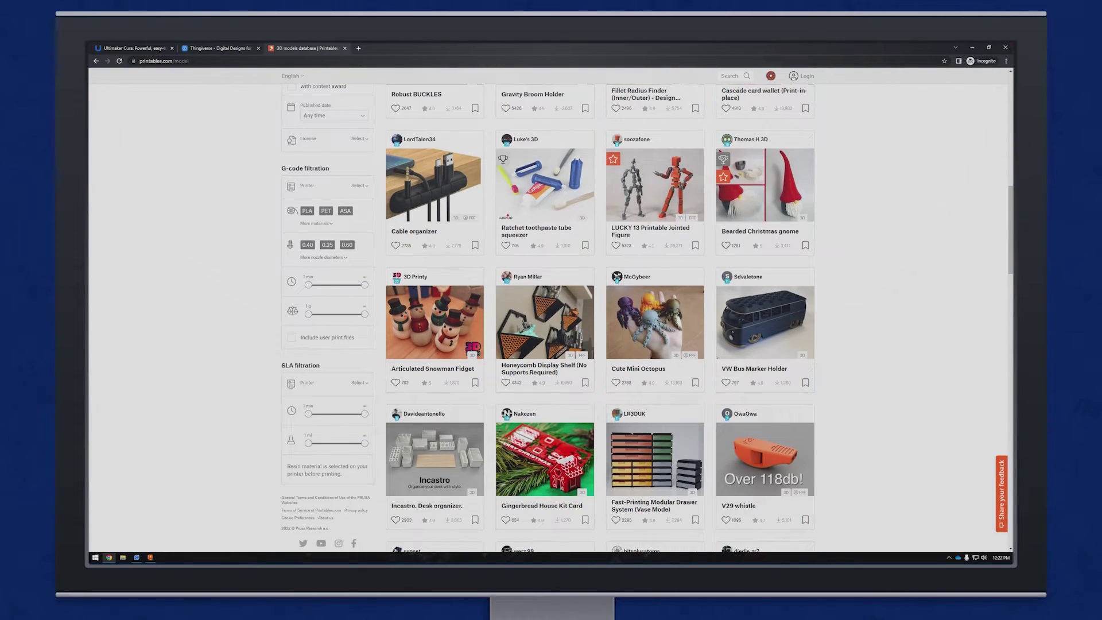
Switch to Fusion 360 and try to export the Ball Valve Magnet Mount model as an STL file.
left_click(971, 47)
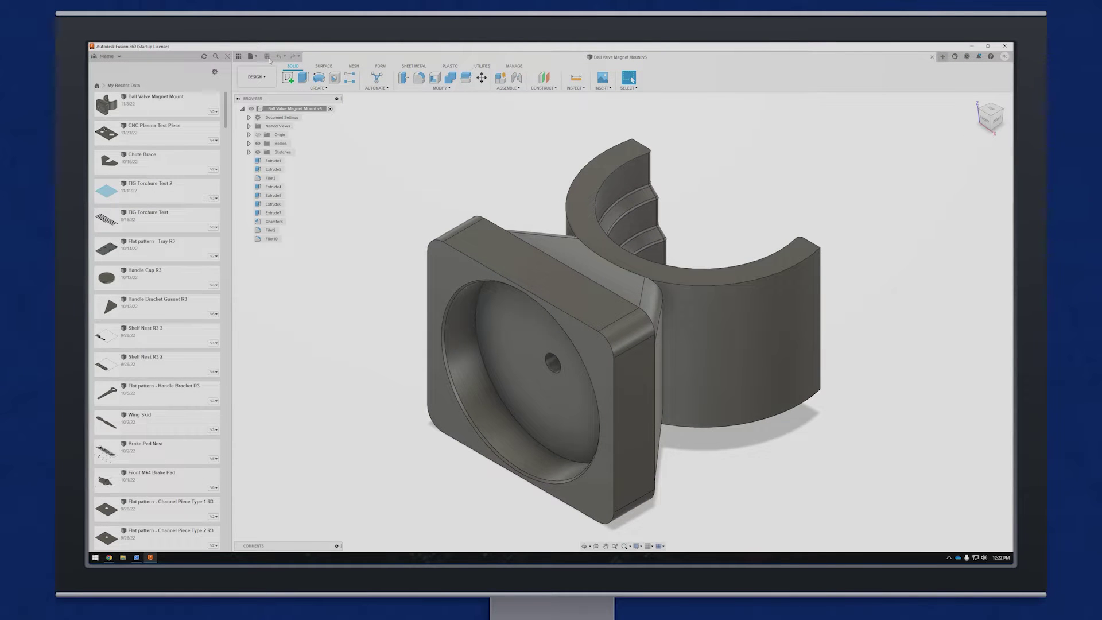
left_click(253, 55)
left_click(270, 152)
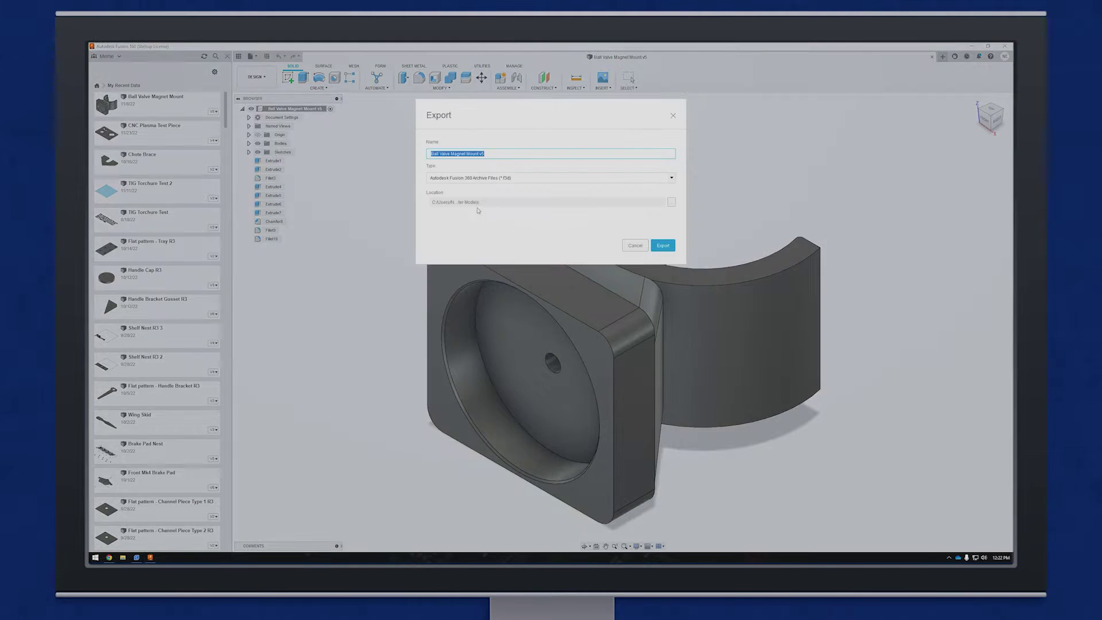
left_click(488, 181)
scroll(489, 198, "down", 2)
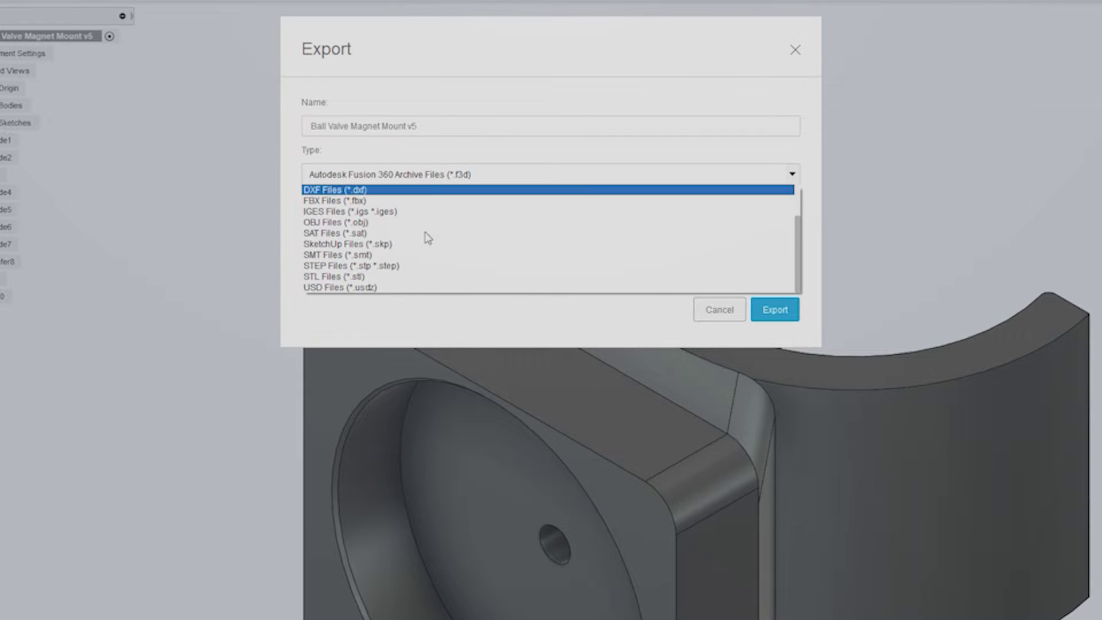
left_click(365, 276)
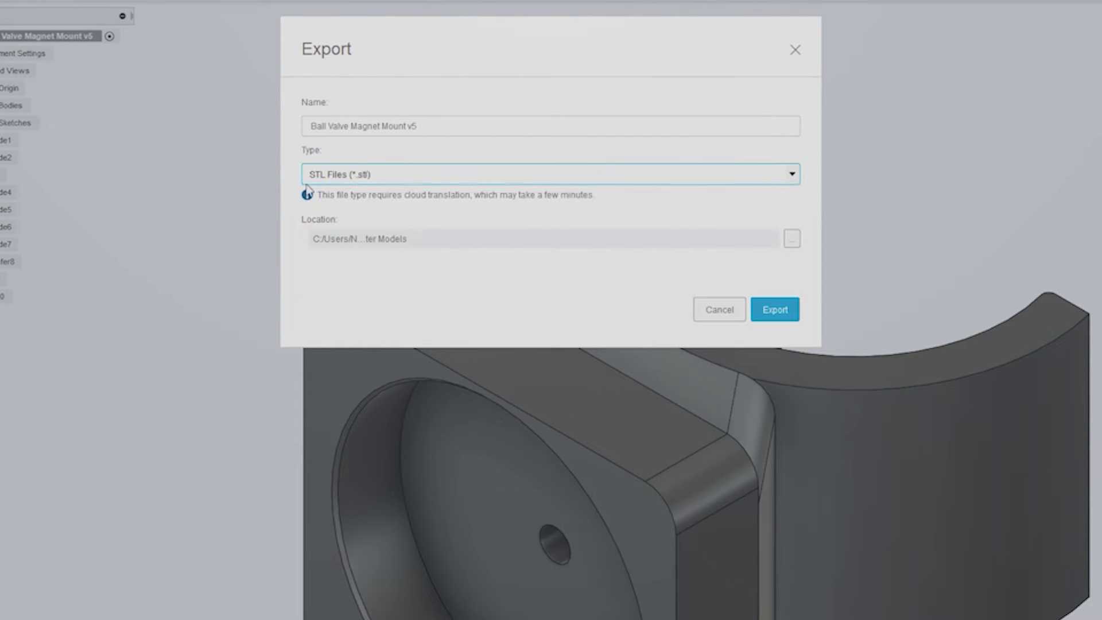
left_click(702, 313)
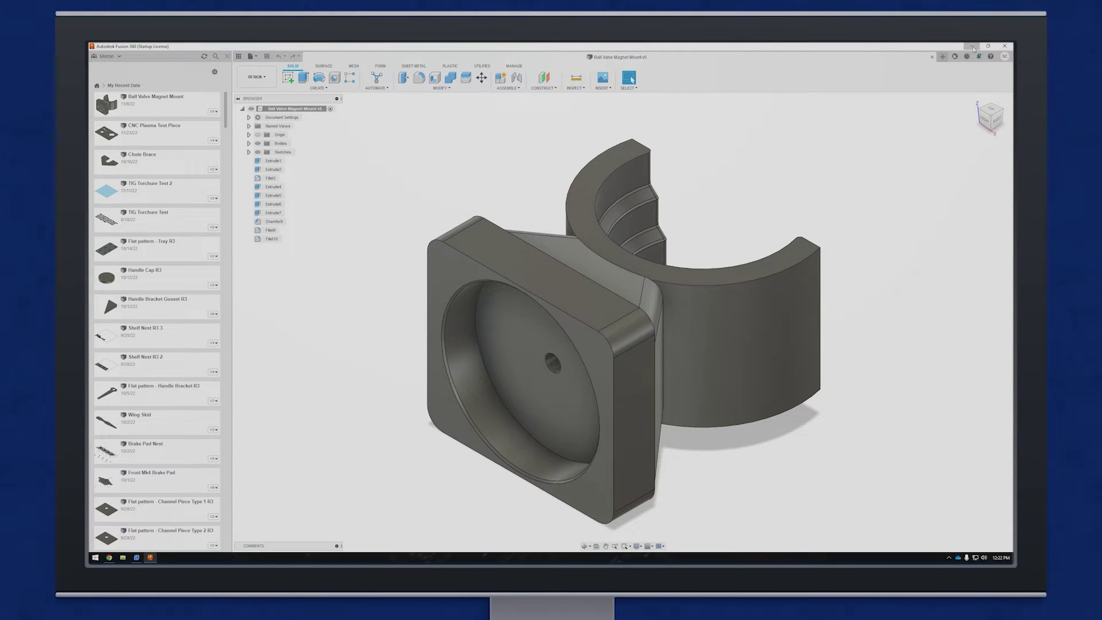
left_click(972, 47)
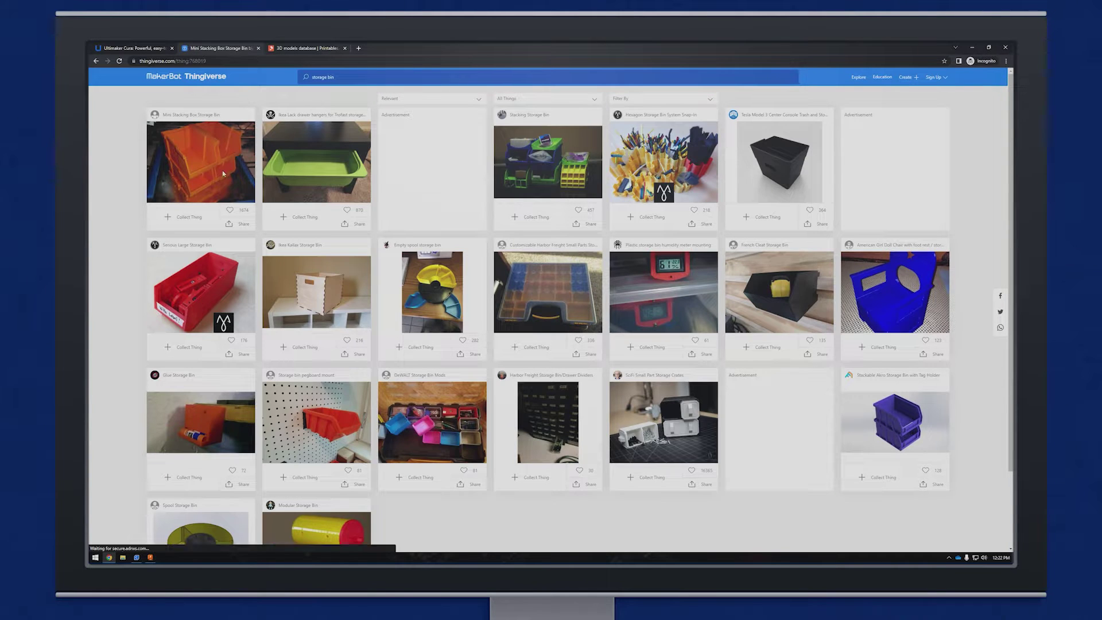
Download mini_stacking_box.stl from the files of the Mini Stacking Box Storage Bin on Thingiverse.
left_click(222, 170)
left_click(454, 387)
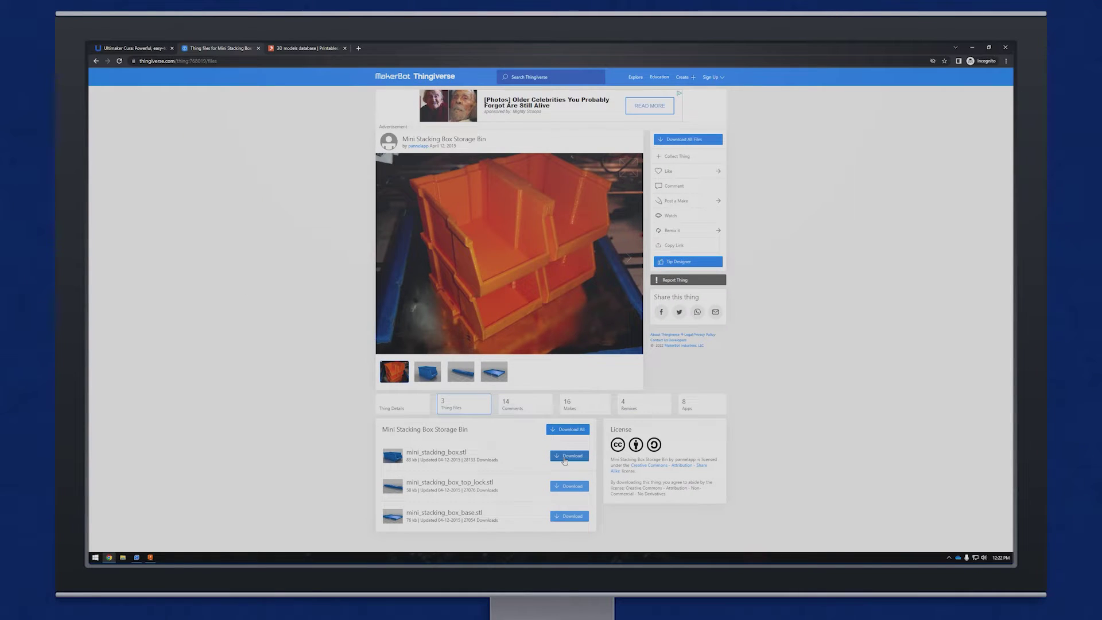
left_click(565, 459)
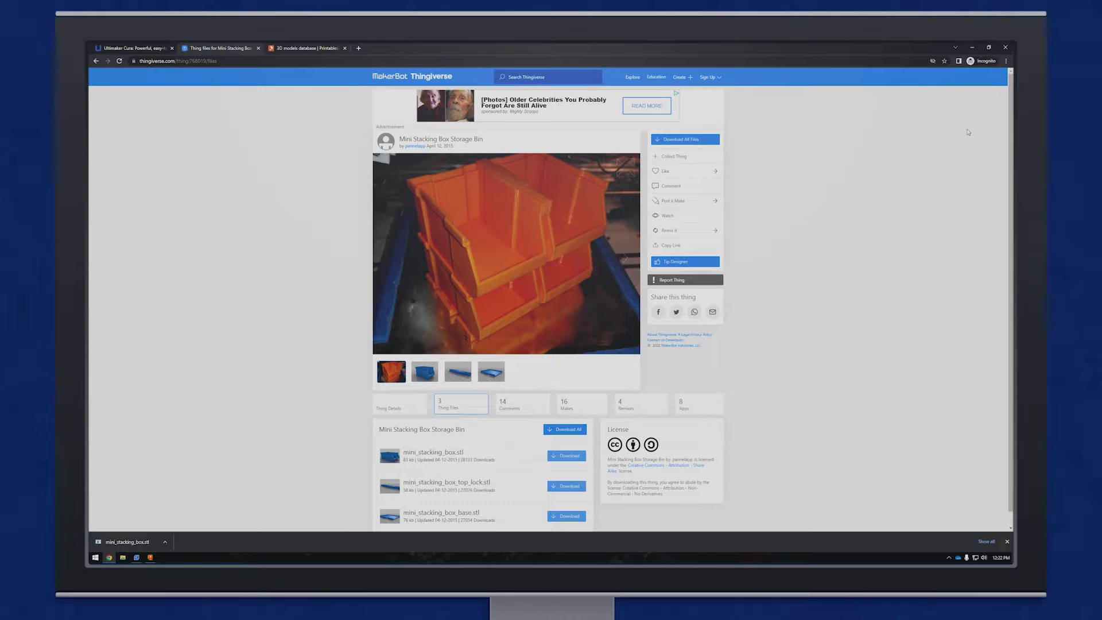
Switch to Ultimaker Cura and open mini_stacking_box.stl from the Downloads folder.
left_click(973, 48)
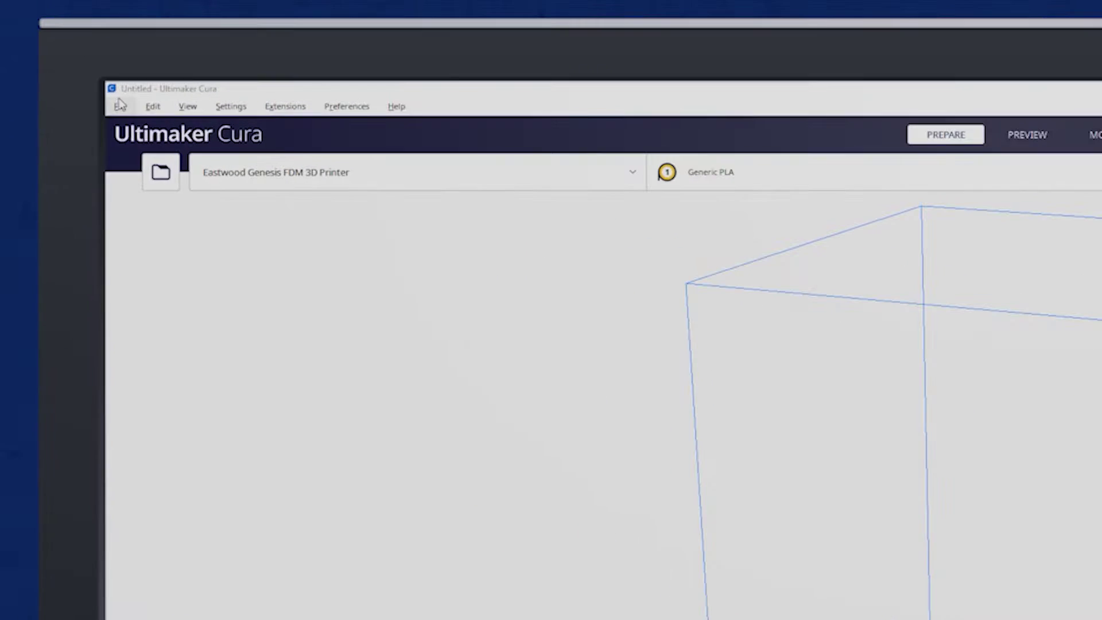
left_click(96, 53)
left_click(142, 150)
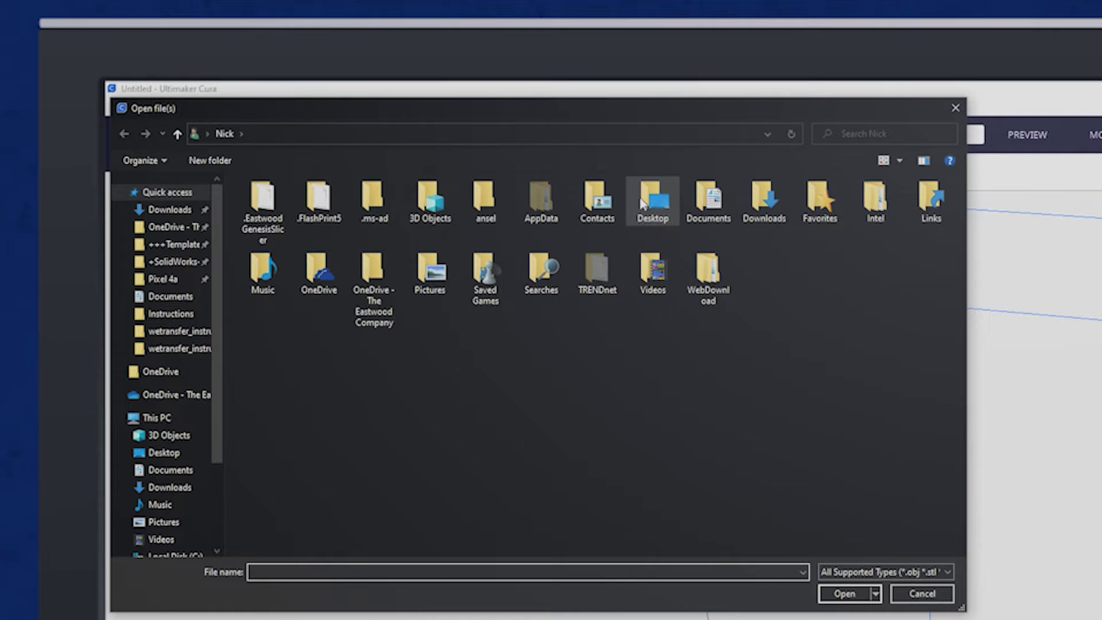
double_click(764, 200)
left_click(468, 223)
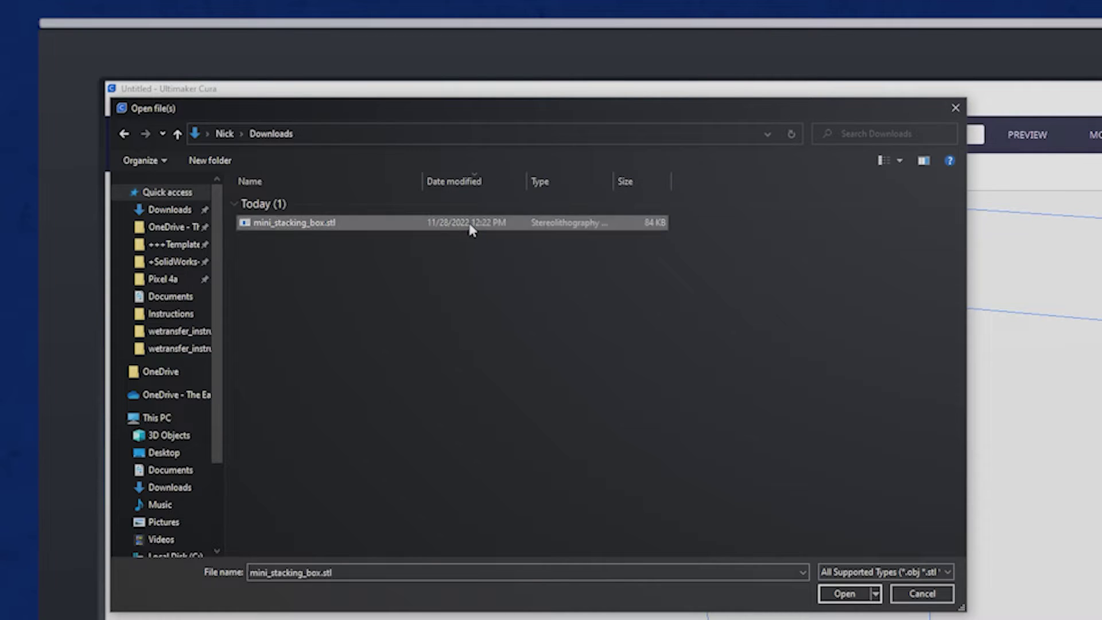
double_click(471, 223)
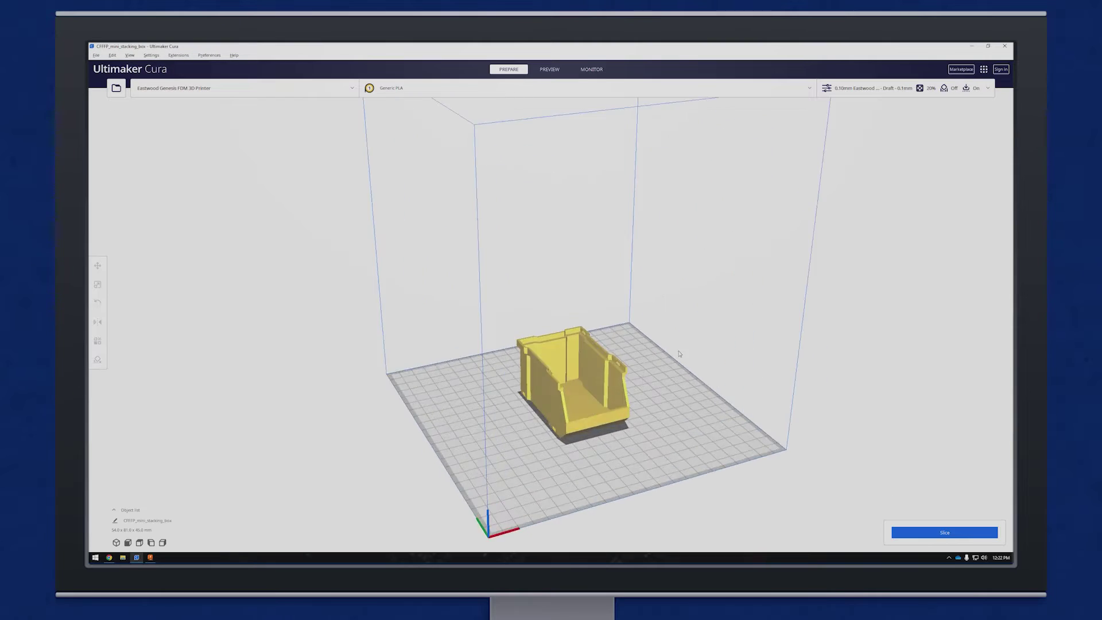
Move the storage bin on the build plate to about X -8.6 mm and Y -9.4 mm.
left_click(582, 377)
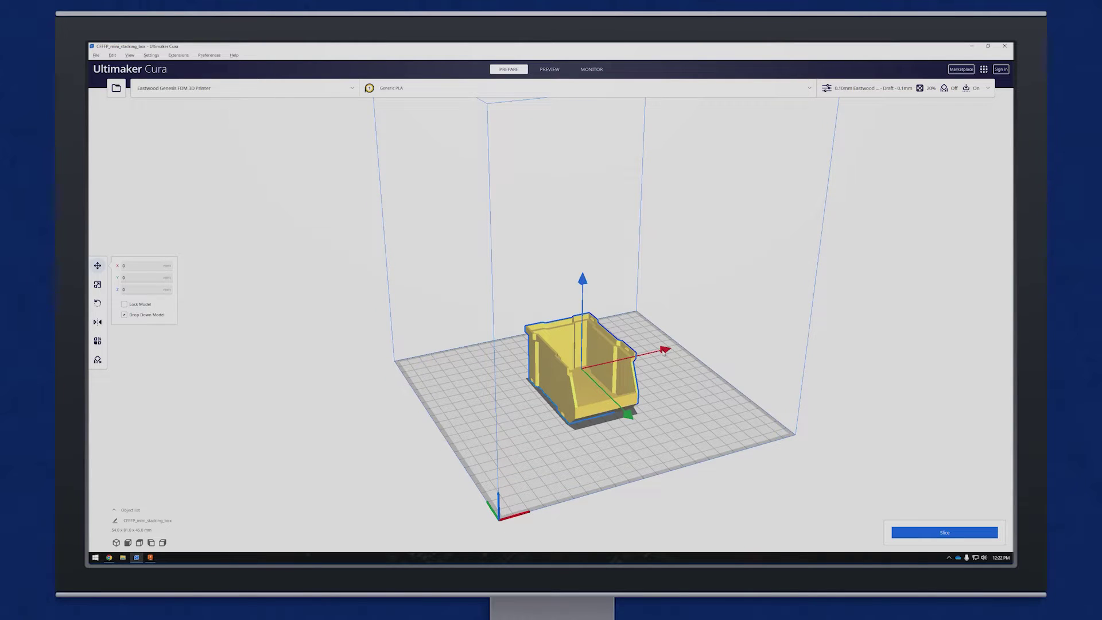
left_click_drag(663, 351, 680, 348)
left_click_drag(582, 392, 552, 393)
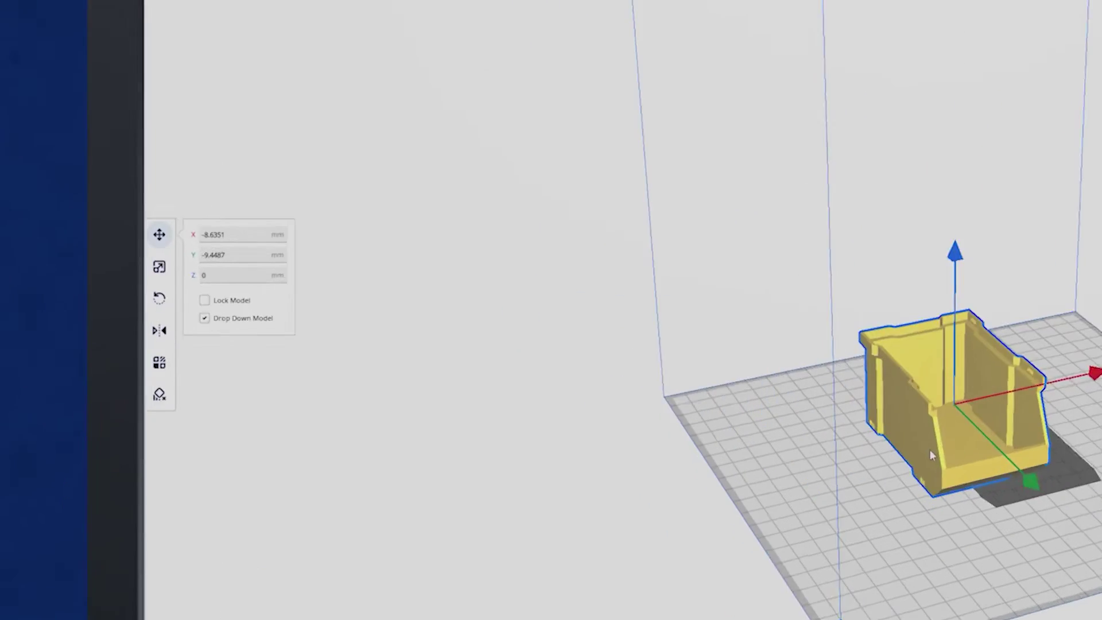
Recentre the storage bin on the build plate by setting its X and Y positions to 0 mm.
left_click(265, 222)
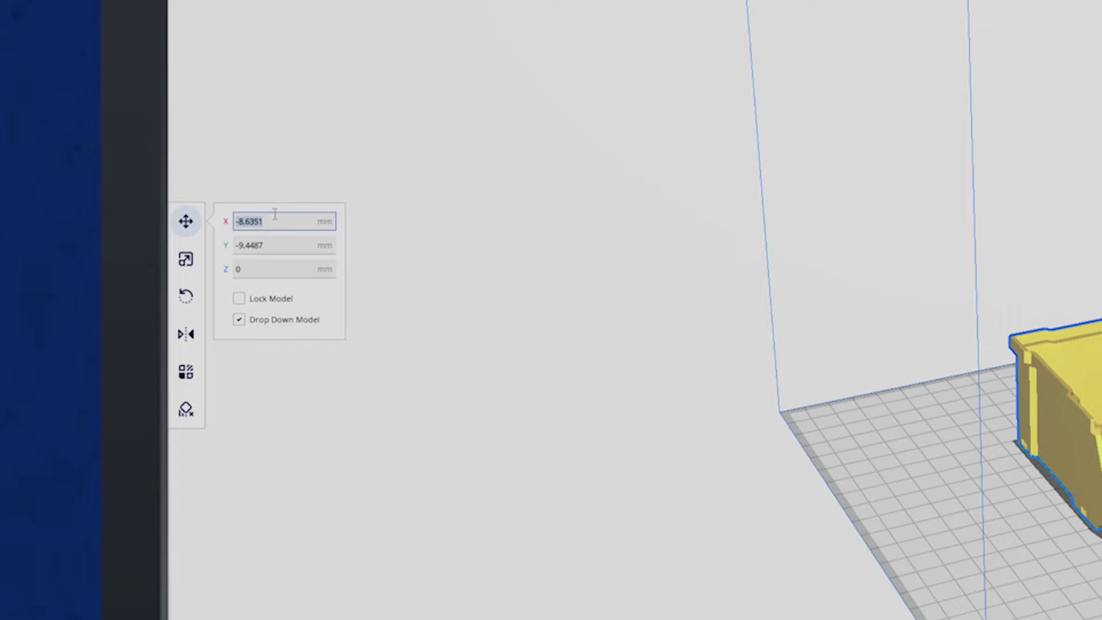
type("0")
key("Tab")
left_click(488, 367)
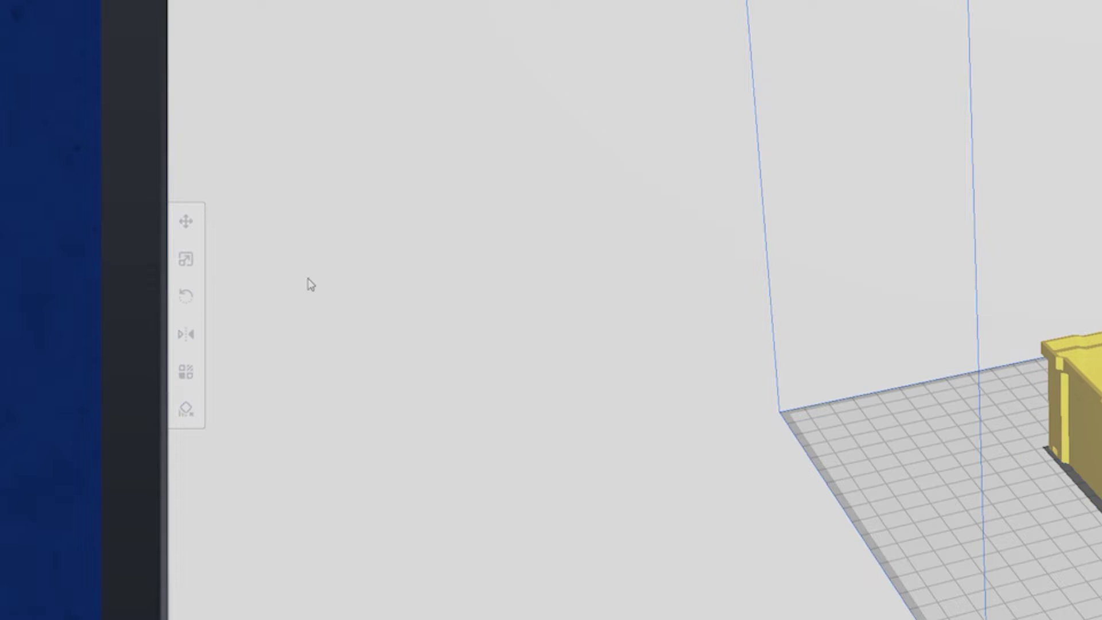
Review the Scale, Rotate, Mirror, Per Model Settings and Support Blocker tools for the storage bin.
left_click(1079, 425)
left_click(185, 259)
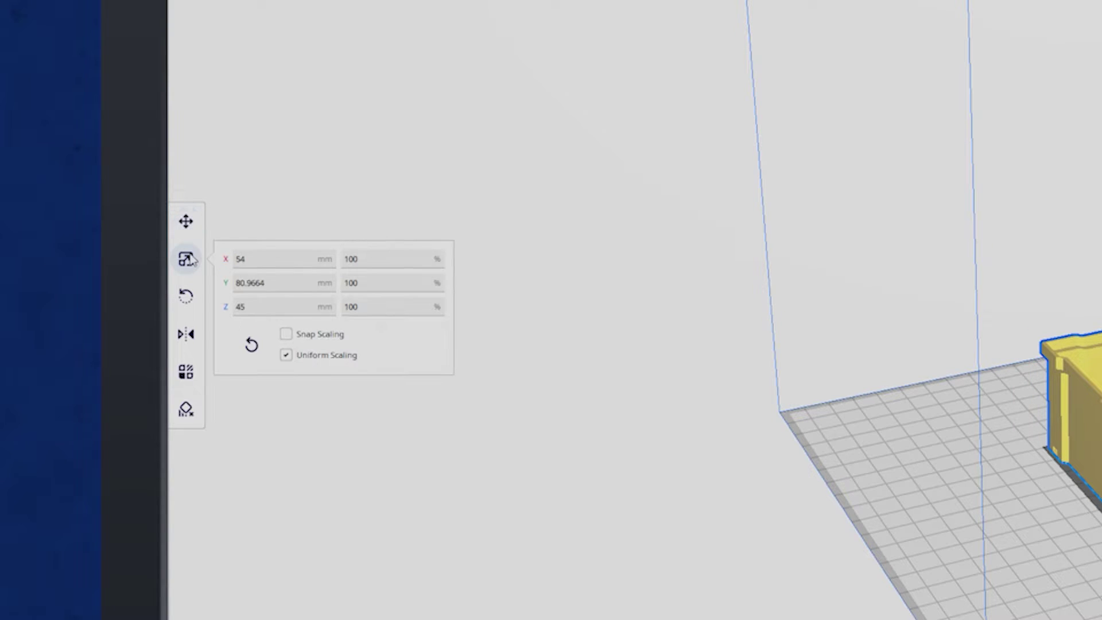
left_click(188, 299)
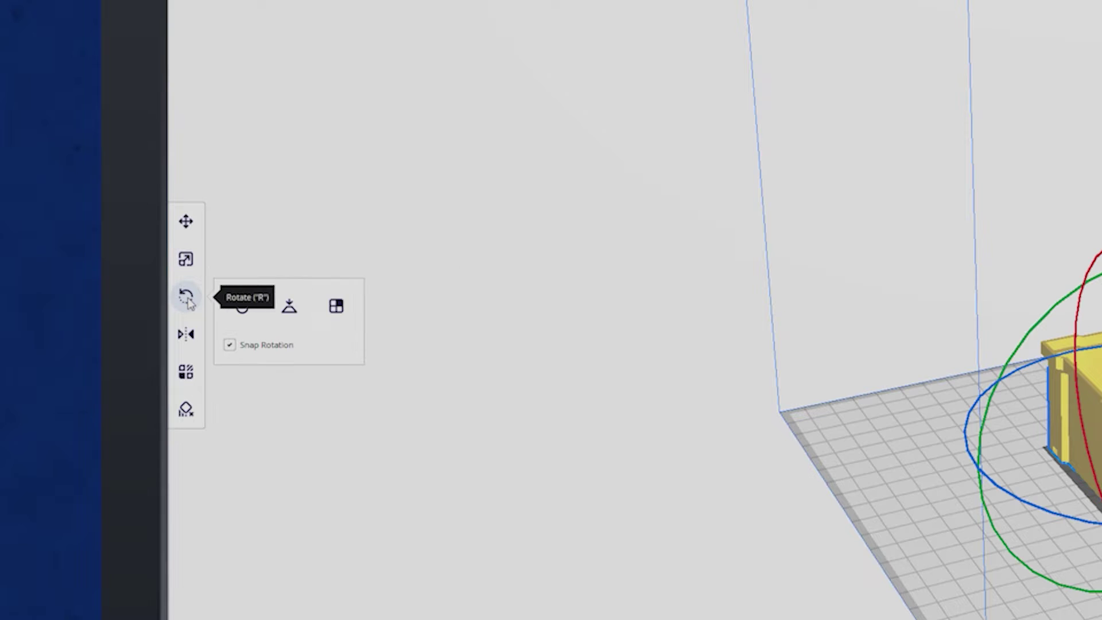
left_click(185, 334)
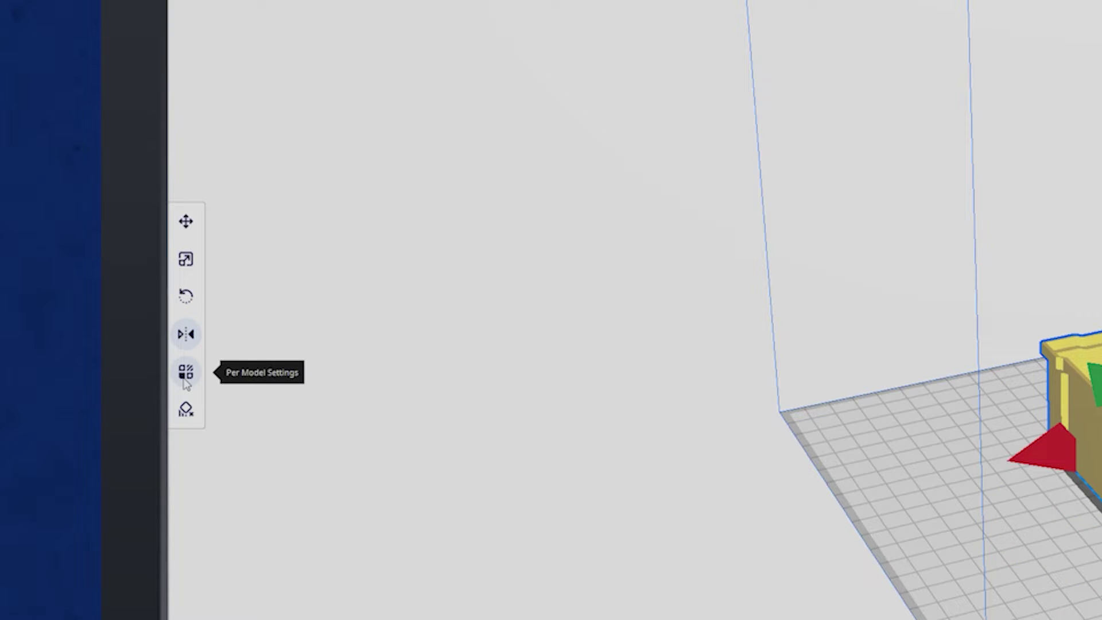
left_click(185, 373)
left_click(185, 409)
left_click(487, 396)
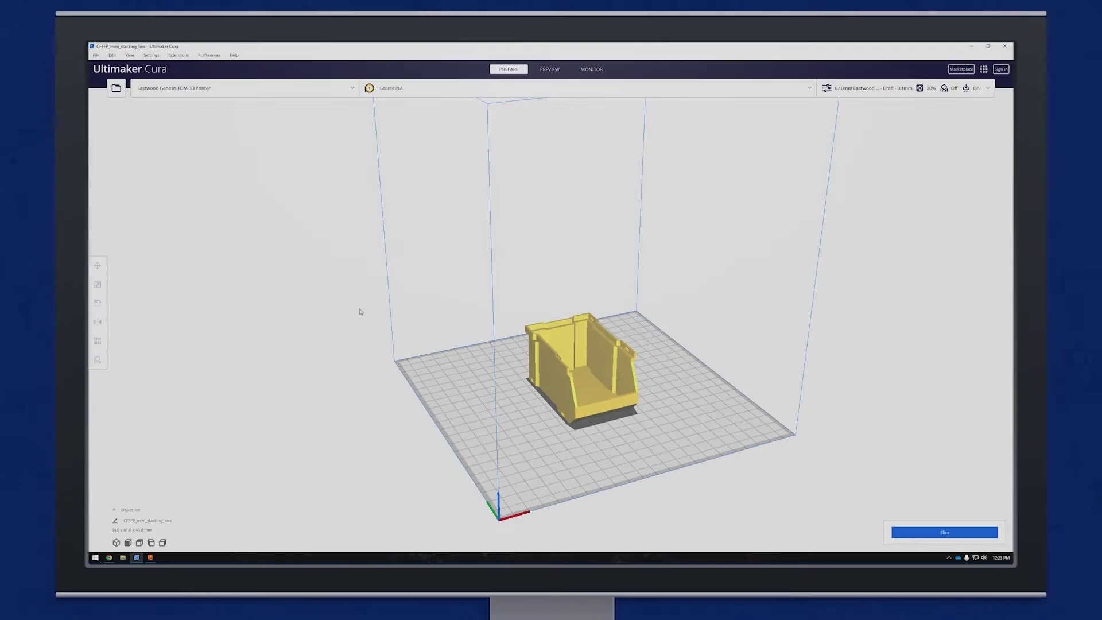
Slice the storage bin for printing.
right_click_drag(362, 313, 614, 323)
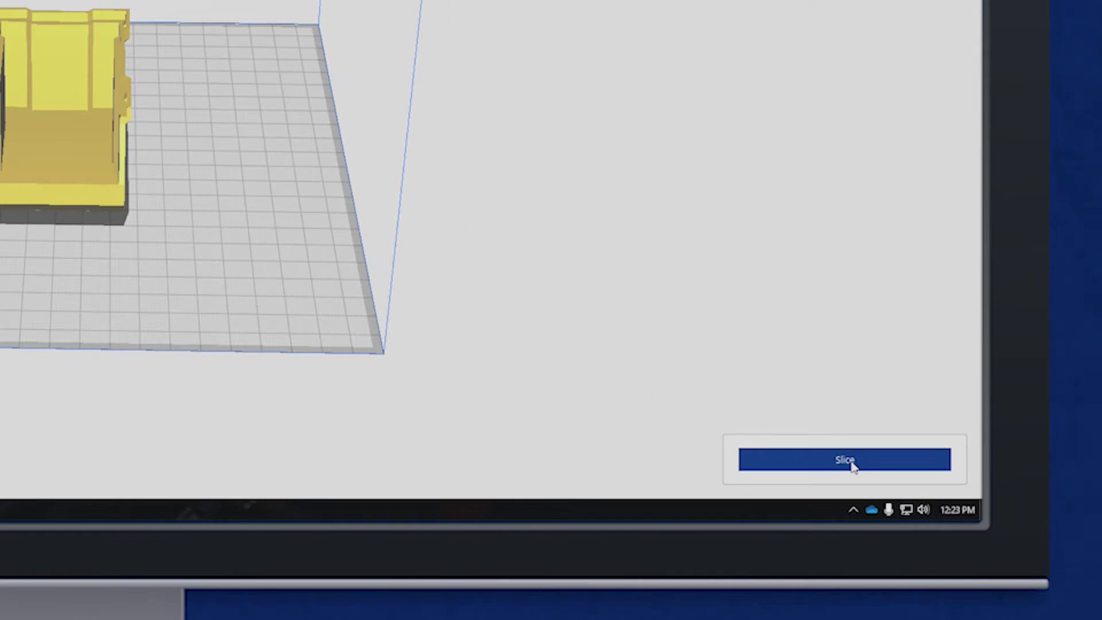
left_click(947, 533)
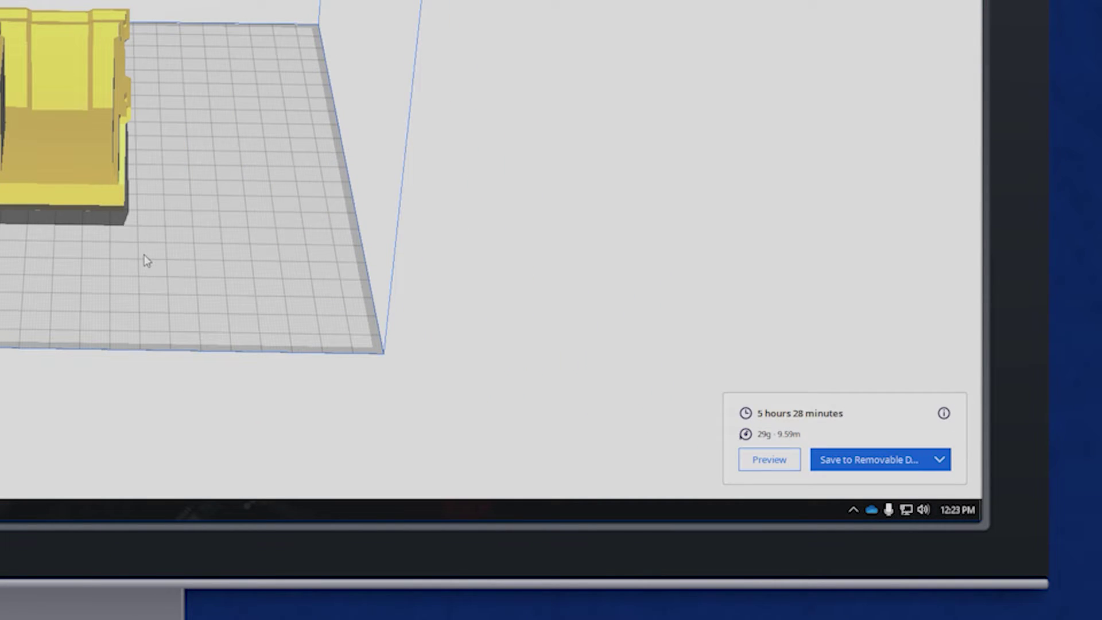
right_click_drag(145, 255, 397, 270)
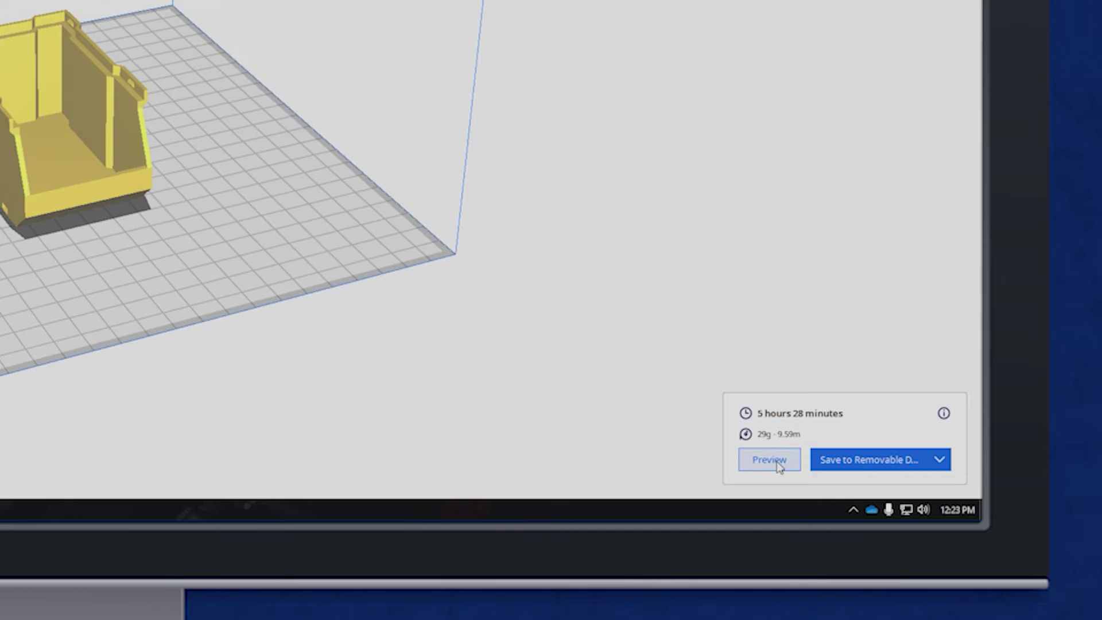
Examine the sliced storage bin in the layer preview, stepping down through its layers and returning to the top layer.
left_click(778, 462)
mouse_move(1006, 222)
left_mouse_down()
mouse_move(1007, 362)
mouse_move(1006, 222)
left_mouse_up()
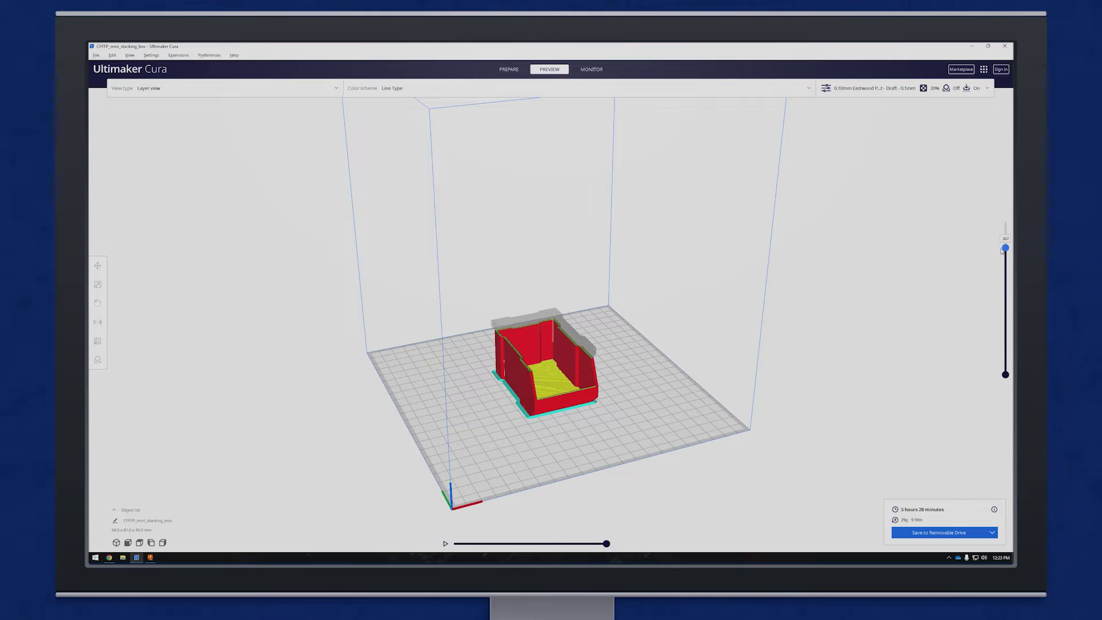
scroll(554, 376, "up", 6)
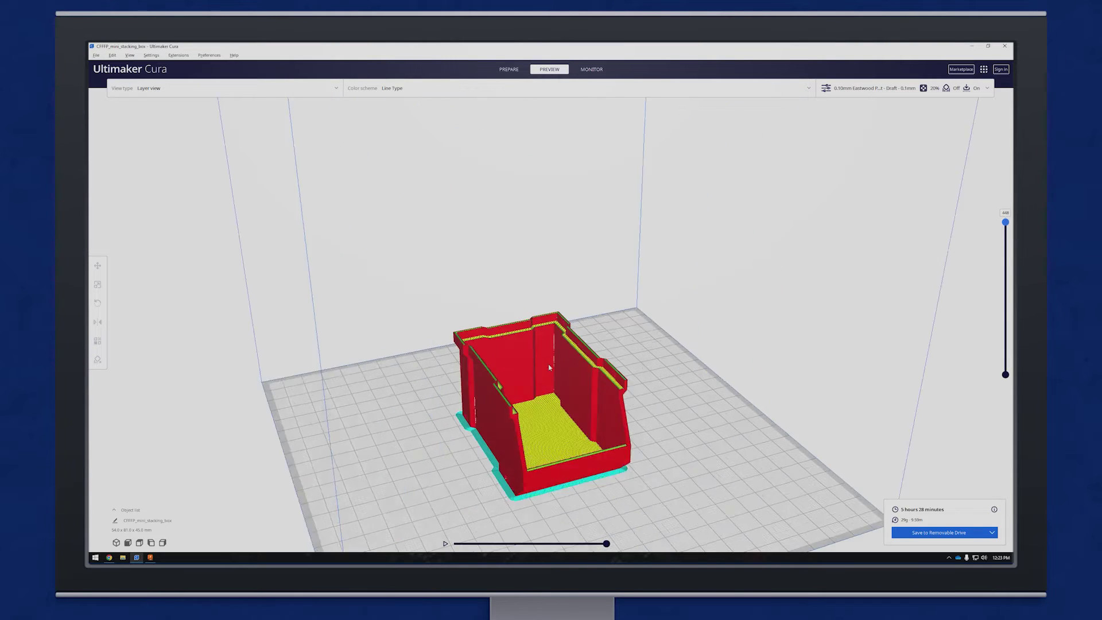
scroll(555, 376, "down", 6)
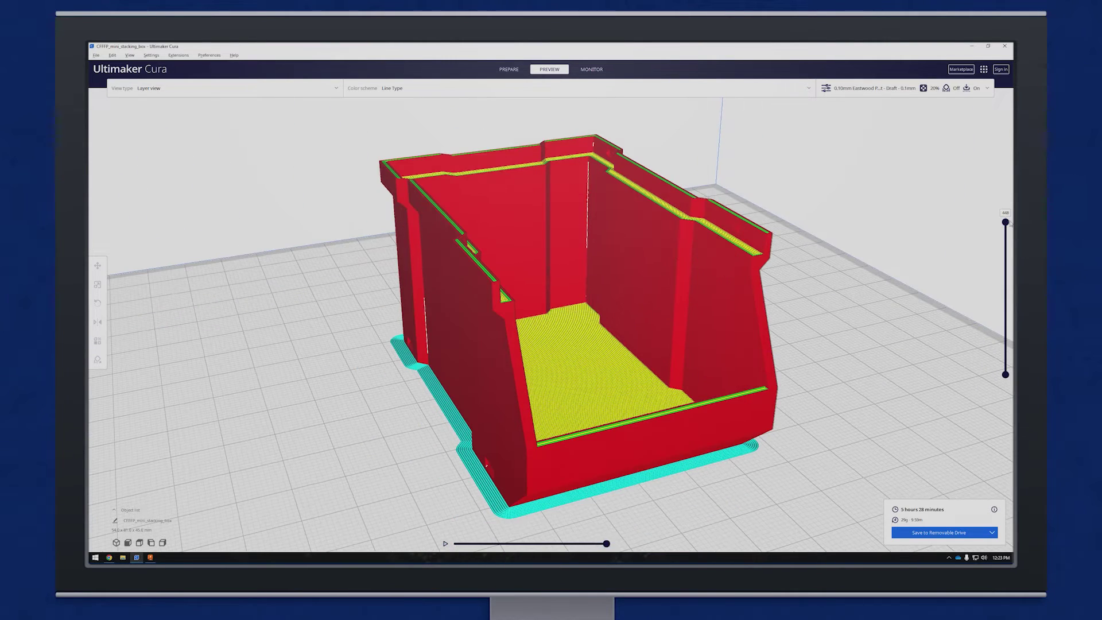
left_click_drag(1006, 223, 1006, 316)
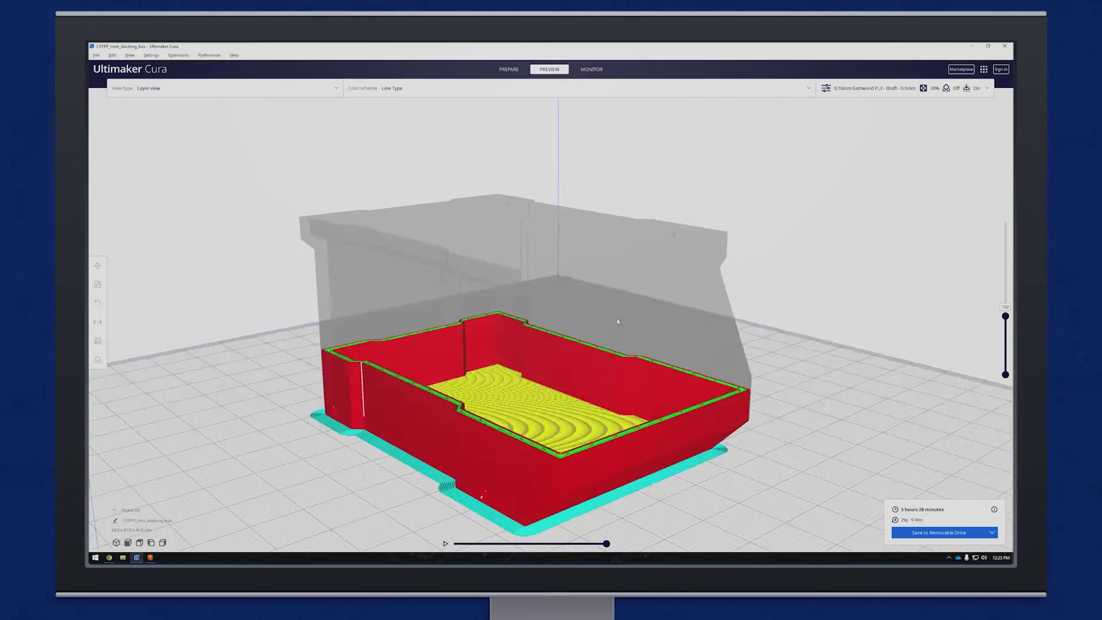
right_click_drag(618, 322, 950, 302)
left_click_drag(1006, 316, 1006, 291)
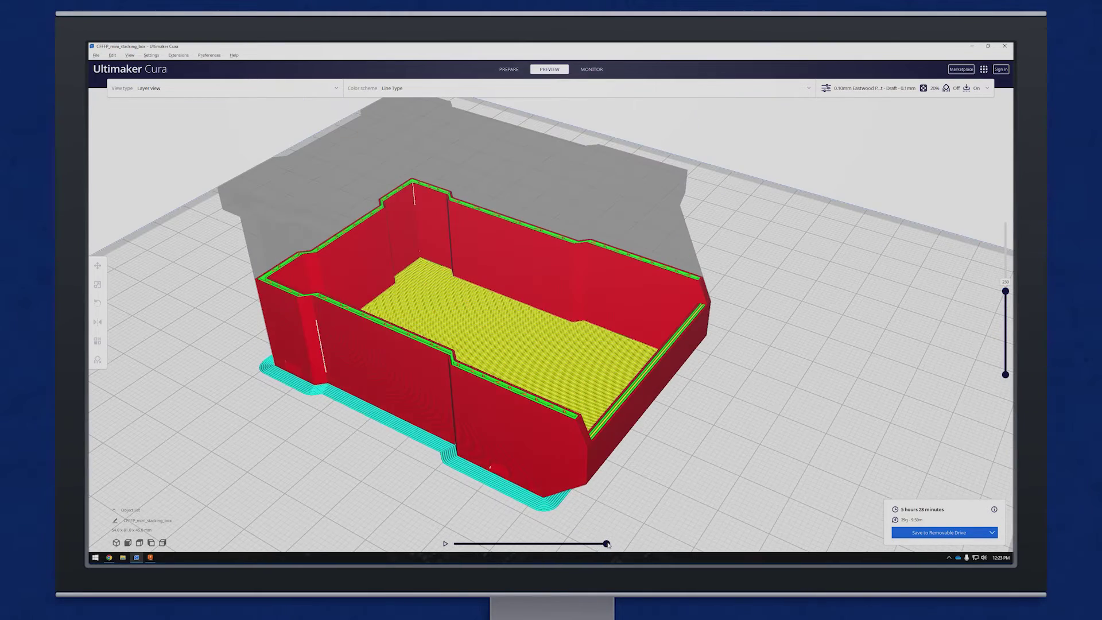
mouse_move(606, 543)
left_mouse_down()
mouse_move(447, 544)
mouse_move(591, 543)
mouse_move(577, 531)
mouse_move(459, 543)
mouse_move(620, 539)
left_mouse_up()
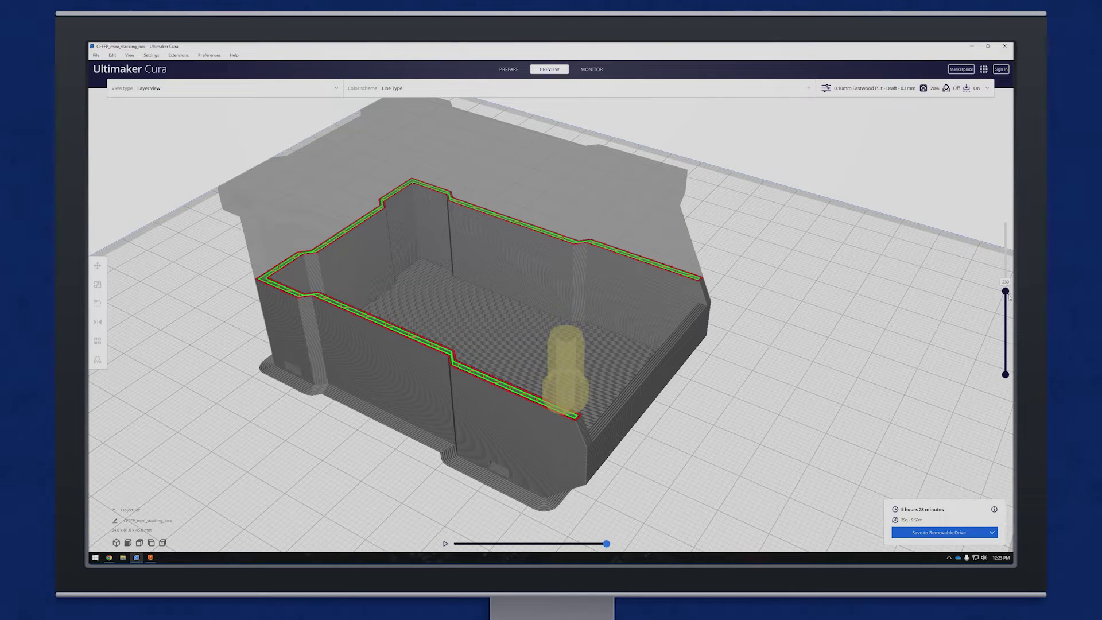
left_click_drag(1005, 291, 1005, 217)
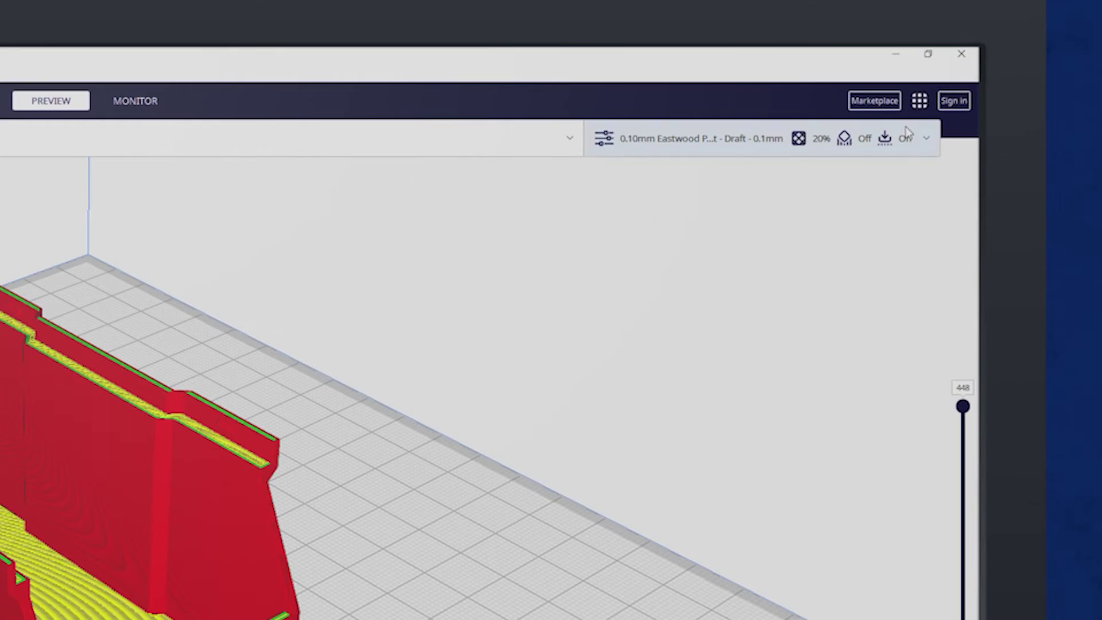
Set the infill to 20% in the print settings and switch to the custom settings.
left_click(957, 101)
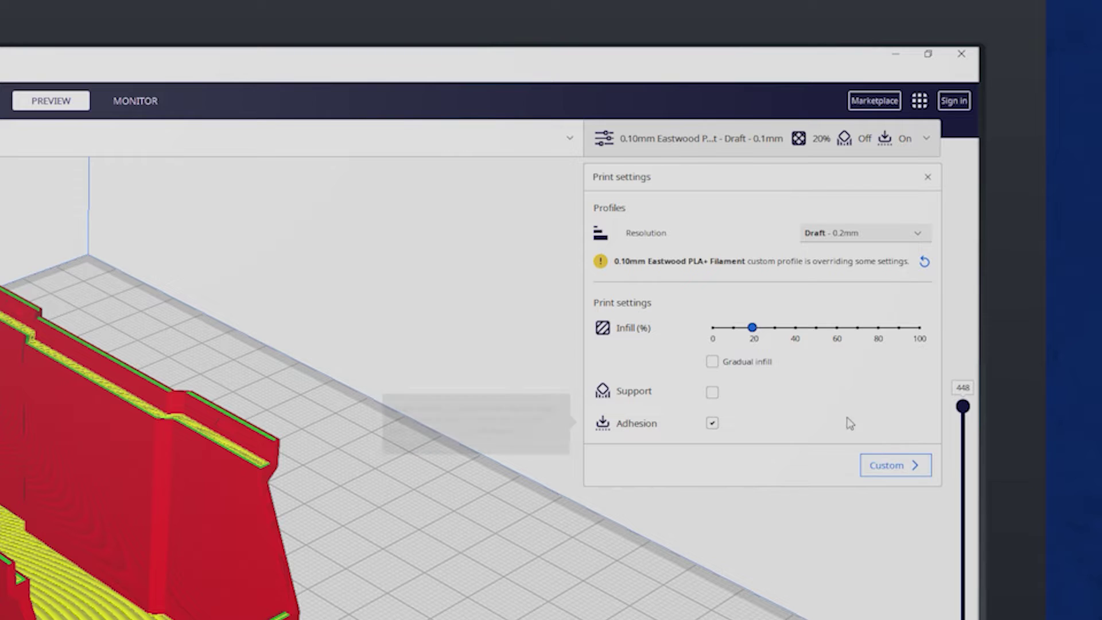
mouse_move(752, 327)
left_mouse_down()
mouse_move(778, 327)
mouse_move(739, 328)
mouse_move(752, 327)
left_mouse_up()
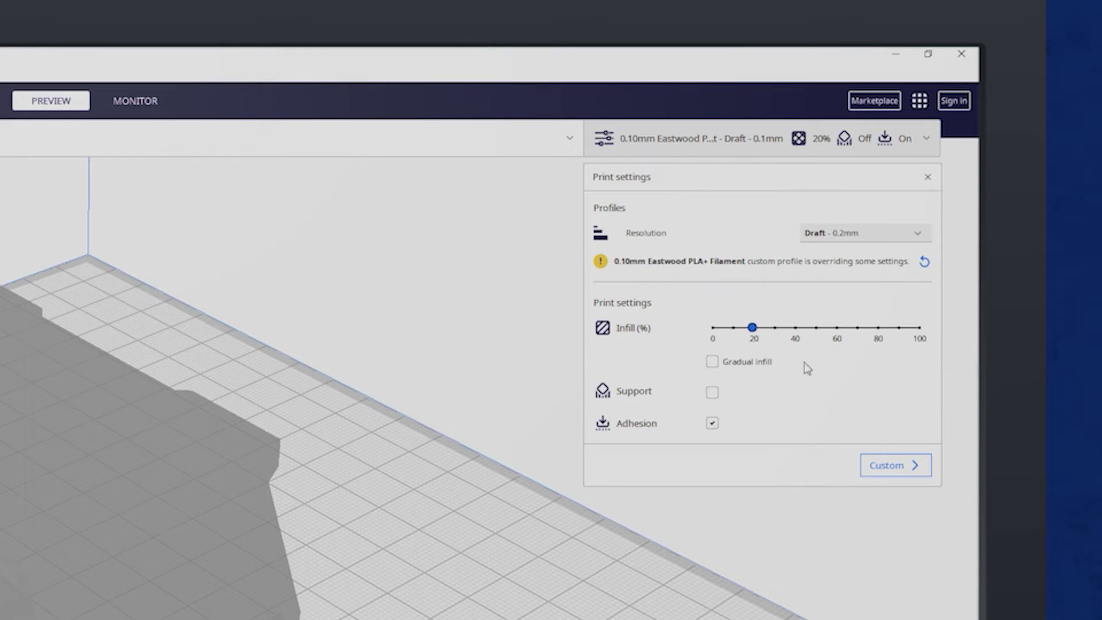
left_click(901, 469)
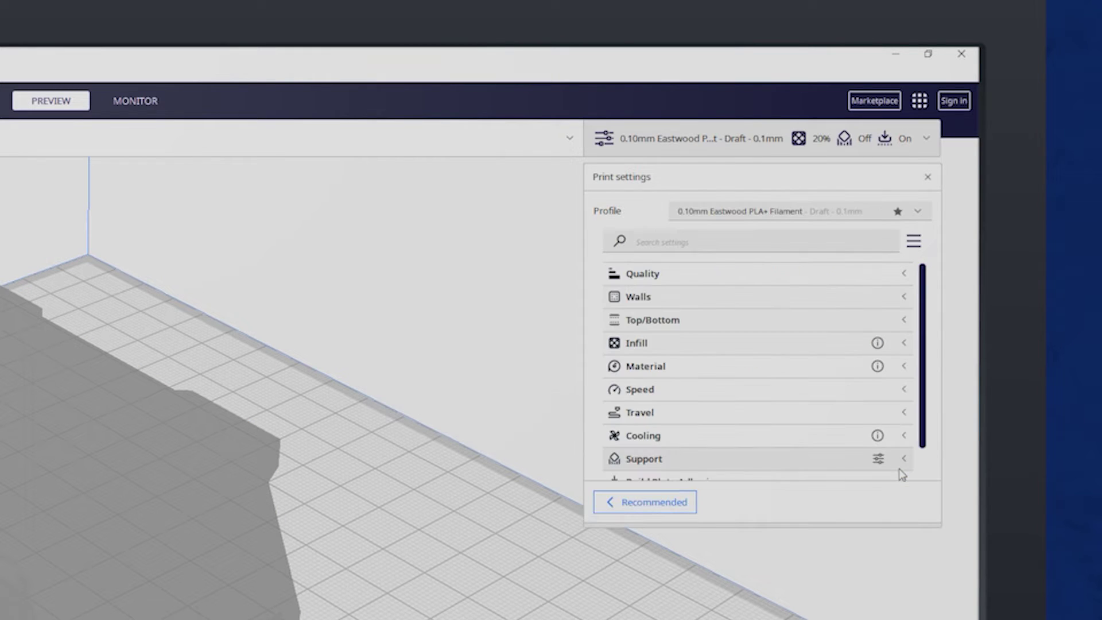
Set the layer height to 0.2 mm in the quality settings.
left_click(686, 274)
left_click(842, 297)
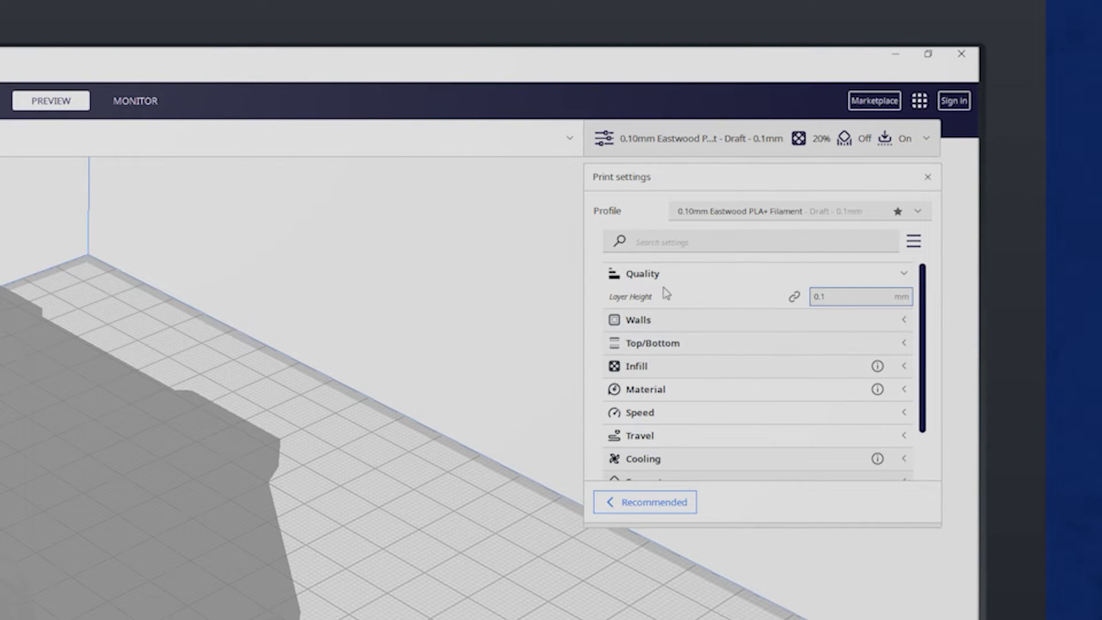
mouse_move(666, 294)
mouse_move(861, 294)
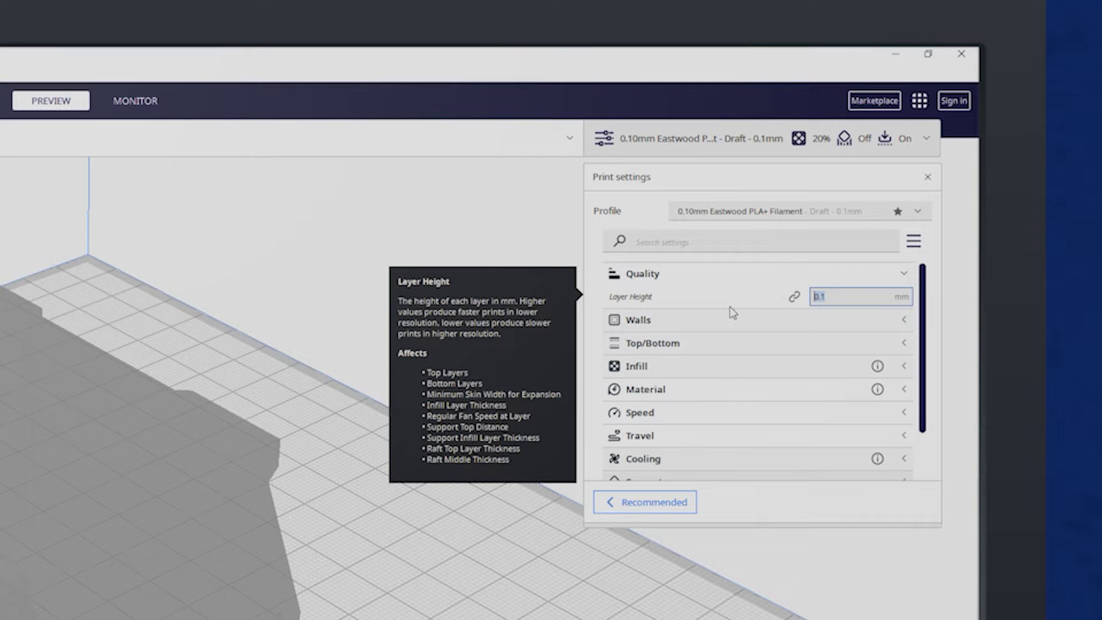
type("0.2")
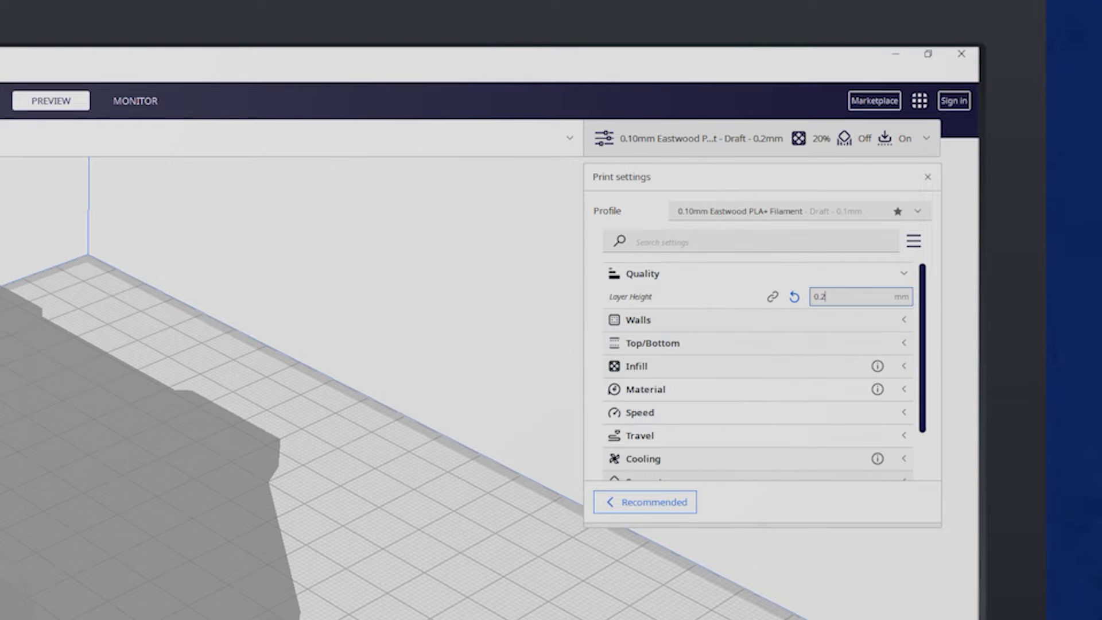
Apply the 0.2 mm layer height and examine the resliced bin's layer lines from above and from the side.
key("Return")
right_click_drag(413, 614, 359, 608)
right_click_drag(241, 558, 260, 558)
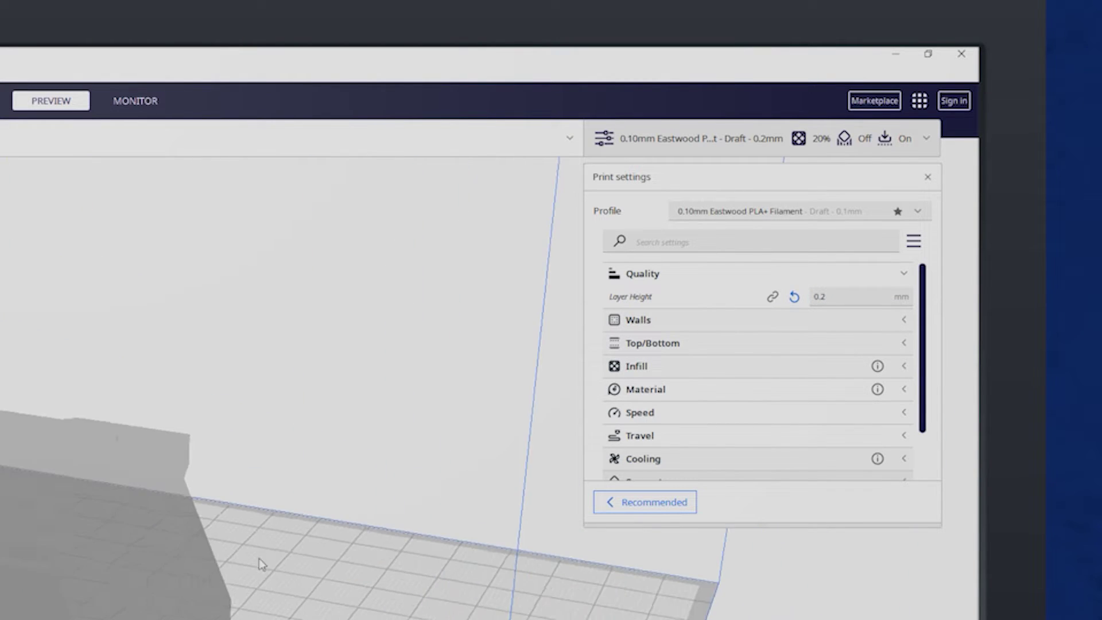
middle_click_drag(257, 555, 326, 491)
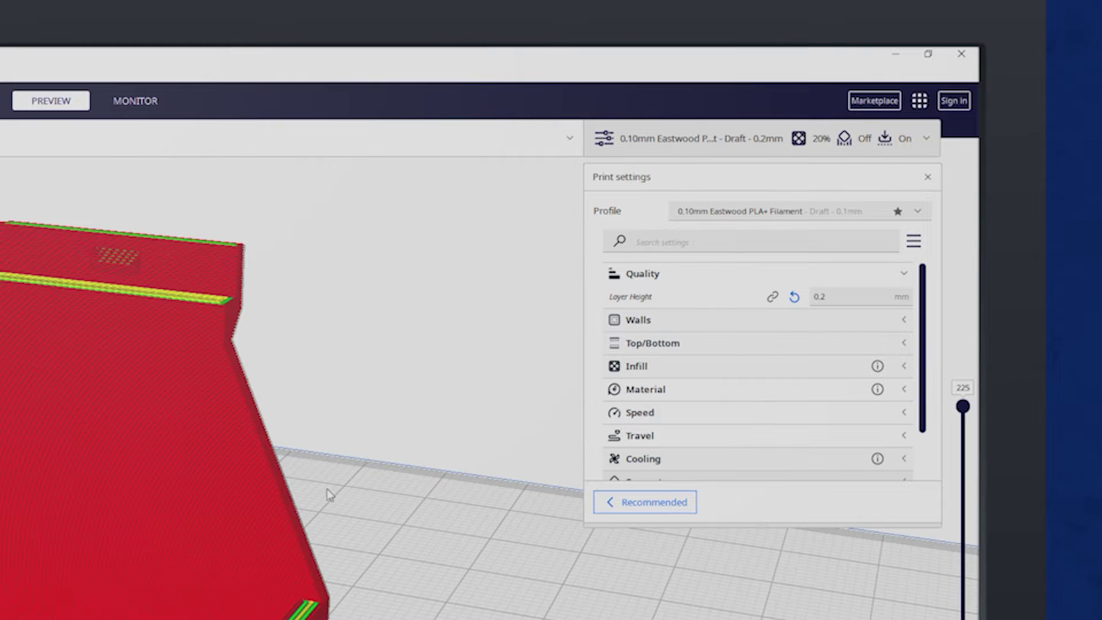
right_click_drag(326, 491, 192, 505)
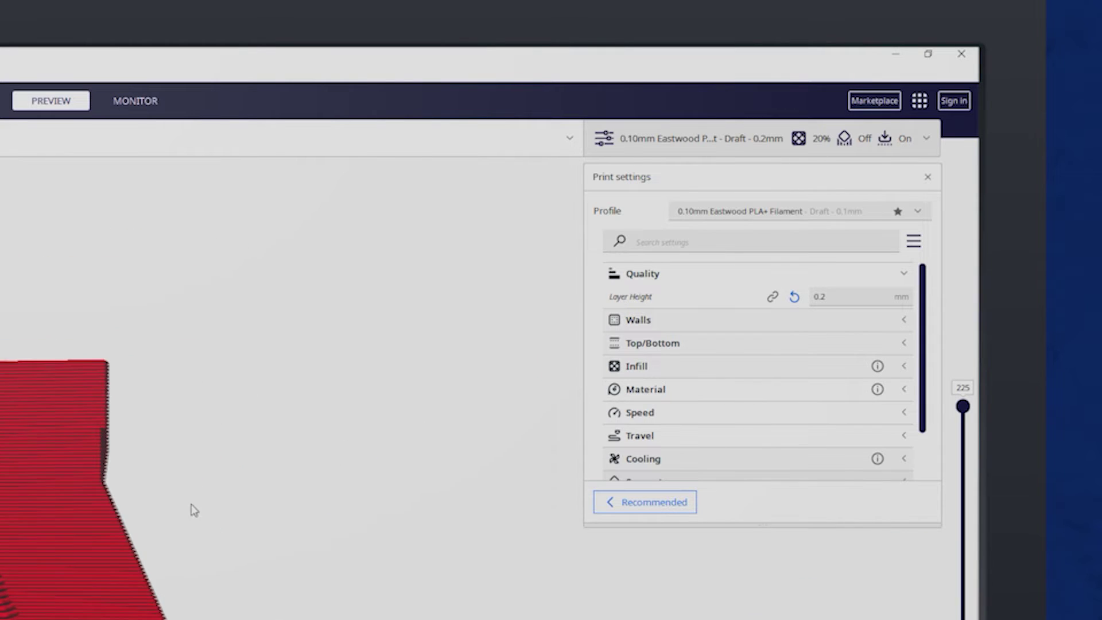
Set the layer height to 0.1 mm in the quality settings.
left_click(843, 299)
key("BackSpace")
type("1")
key("Return")
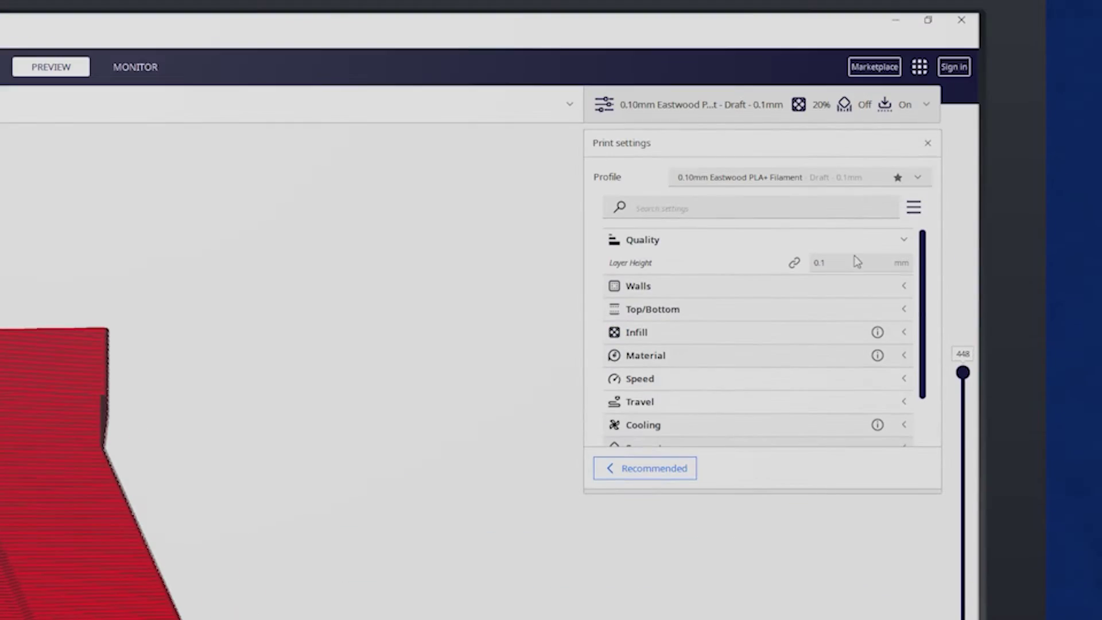
Set the layer height back to 0.2 mm in the quality settings.
left_click(852, 260)
type("2")
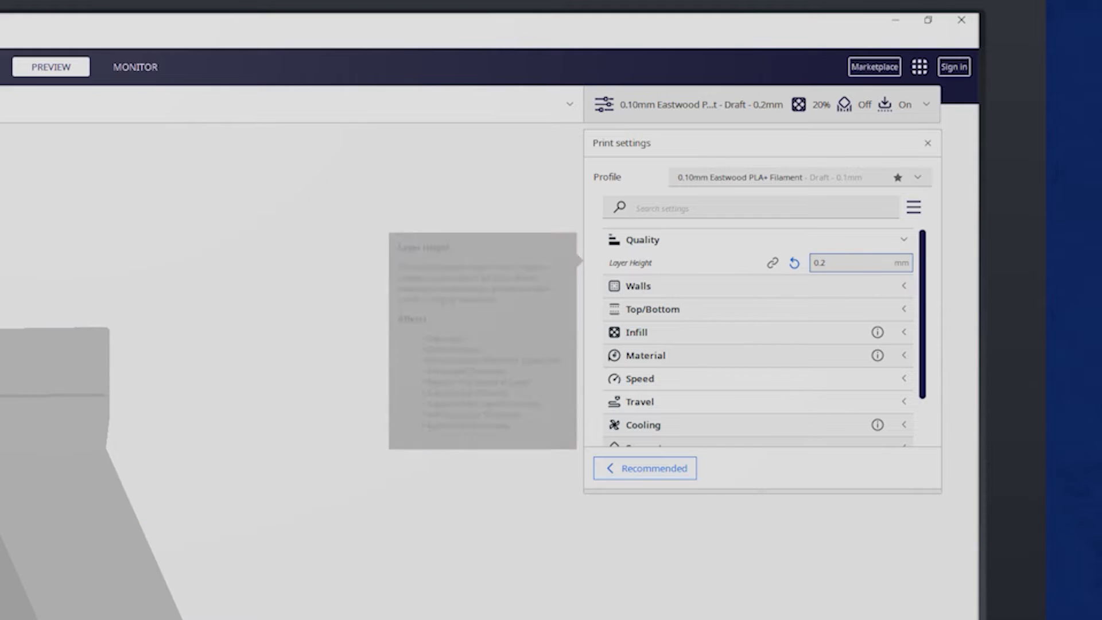
key("Return")
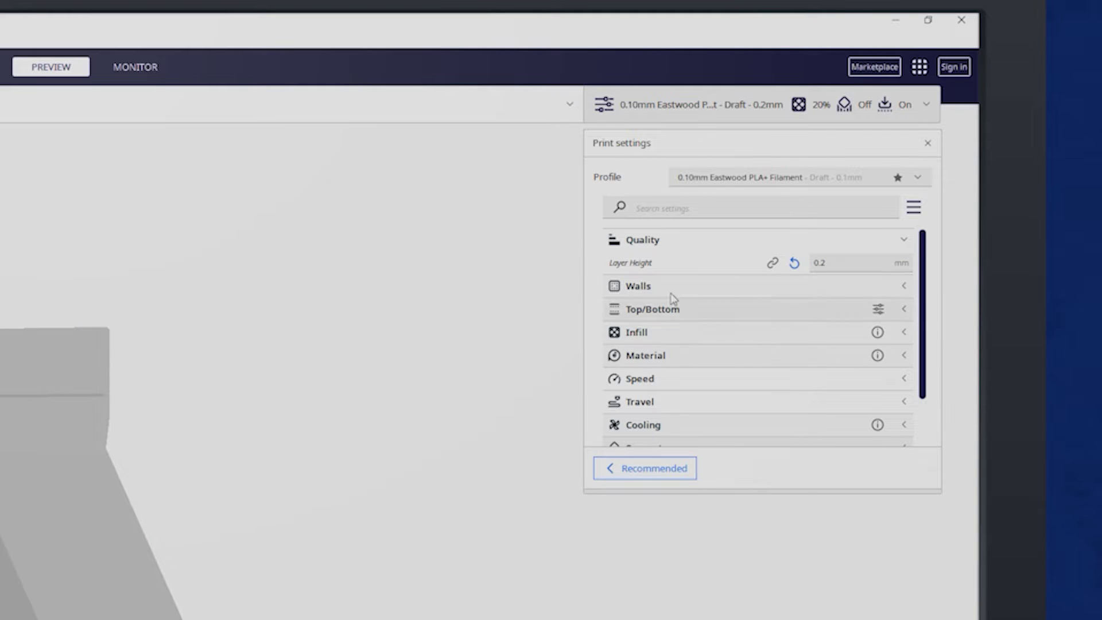
Review the wall thickness and wall line count settings against the bin's outer walls at the top preview layer.
left_click(878, 286)
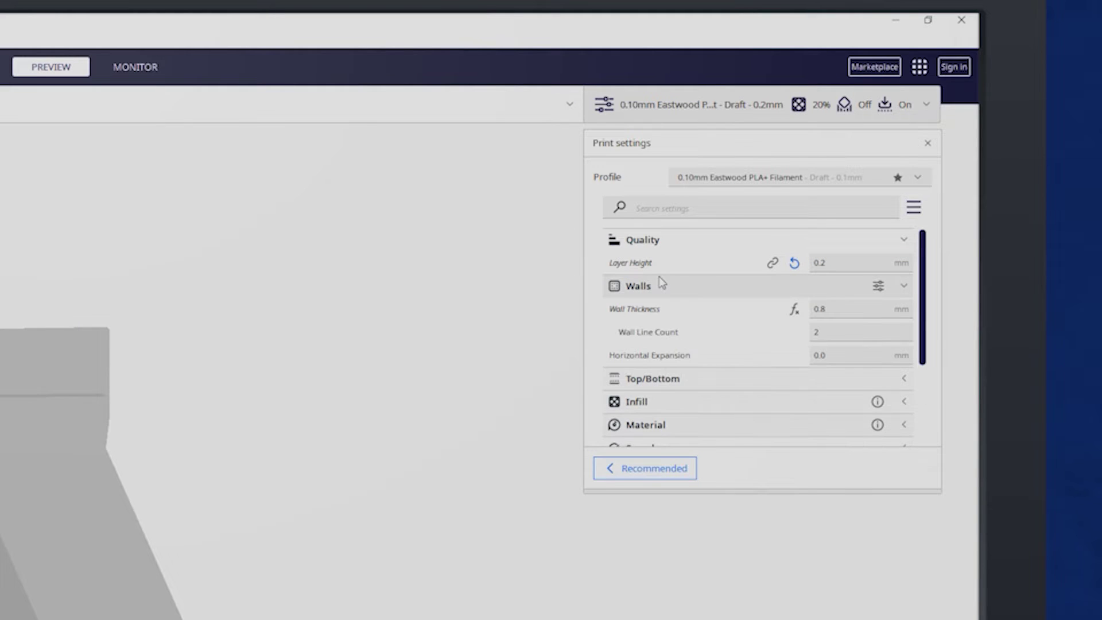
left_click(909, 244)
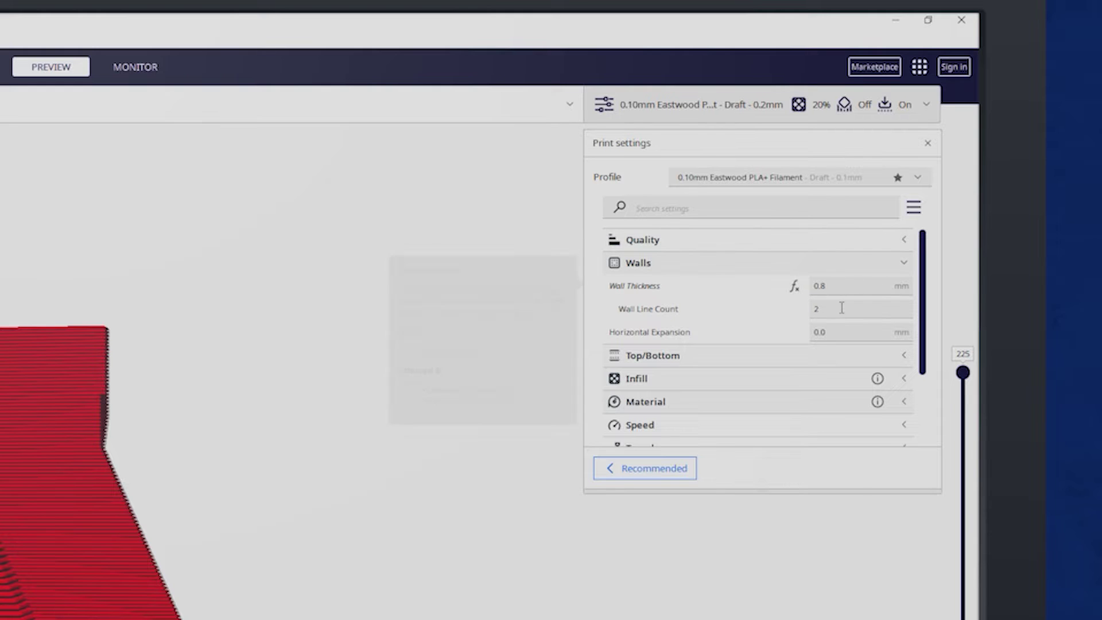
right_click_drag(331, 437, 272, 528)
scroll(271, 528, "down", 2)
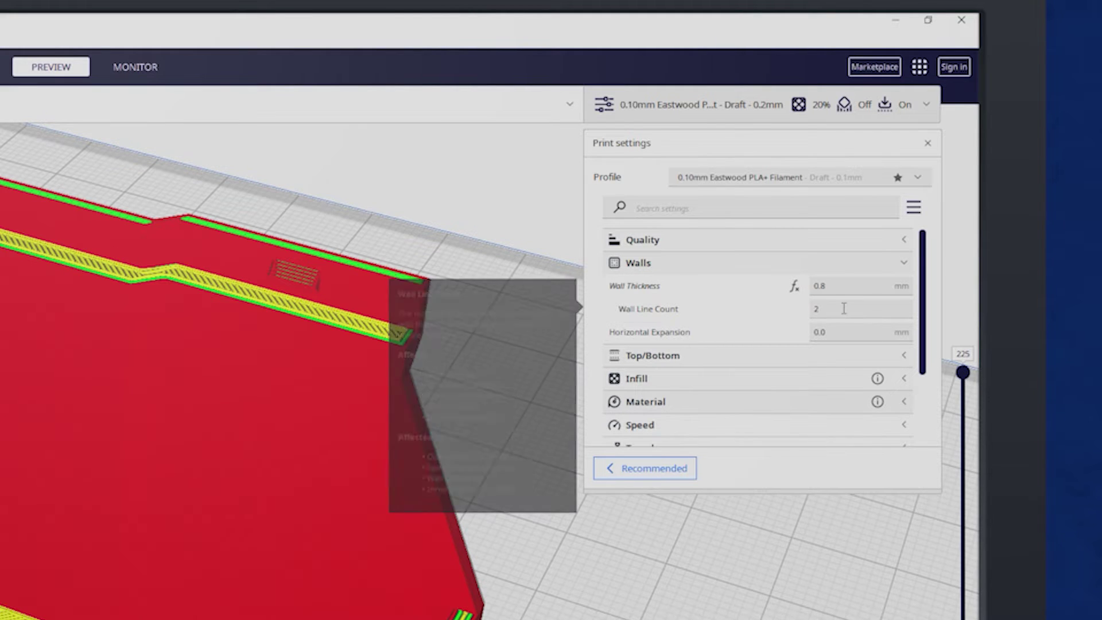
left_click_drag(963, 373, 969, 328)
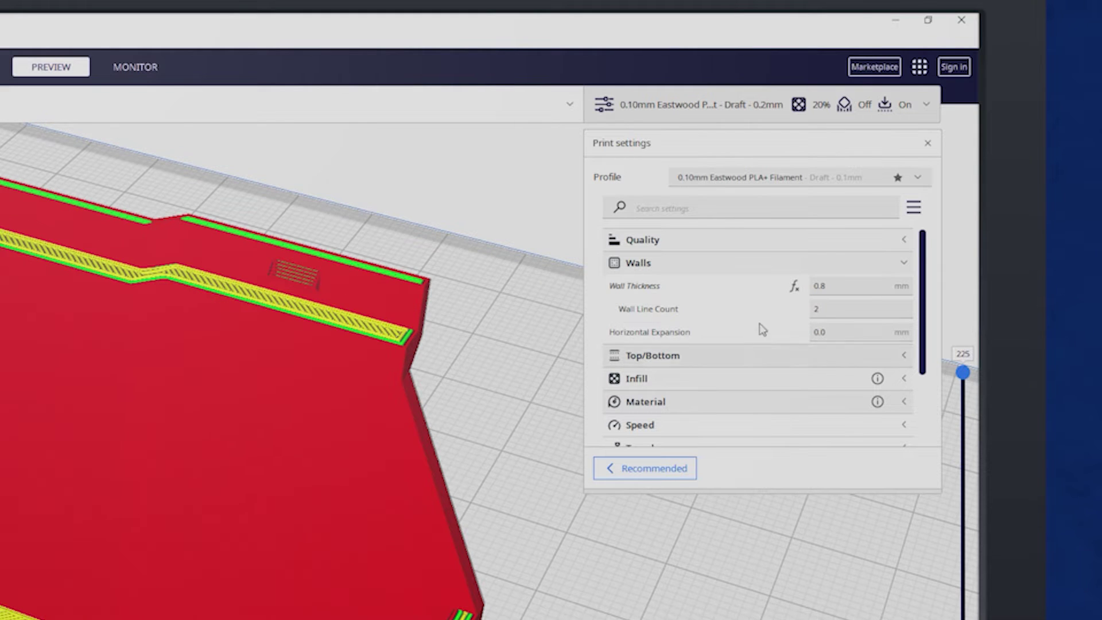
Review the top and bottom thickness settings, lowering the layer preview to the bin's bottom layers and returning to the top layer.
left_click(907, 265)
left_click(895, 291)
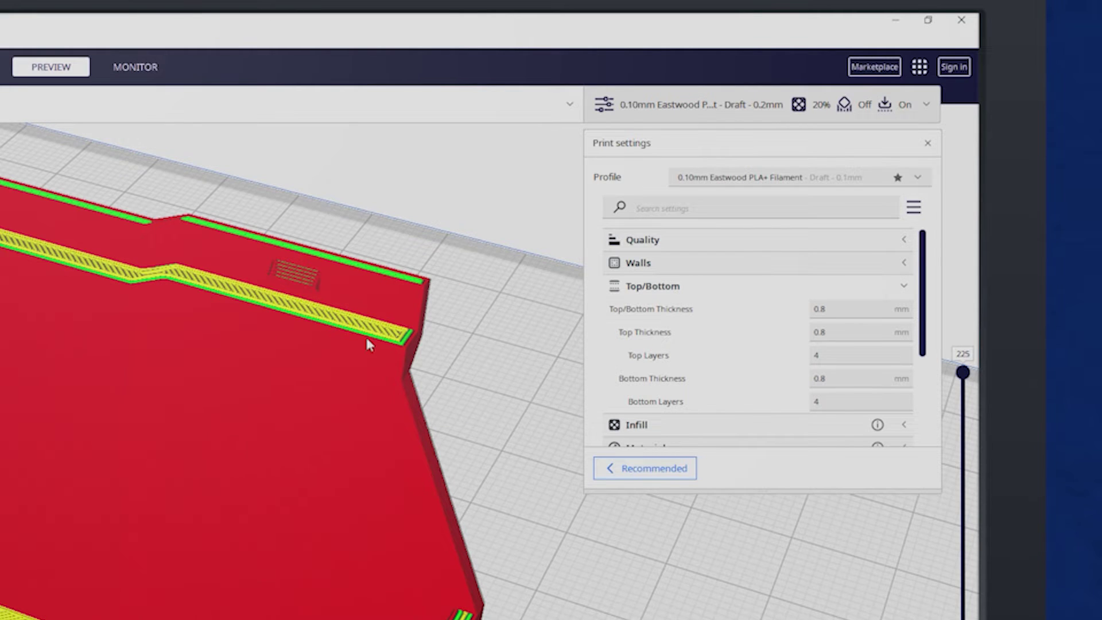
left_click_drag(963, 372, 948, 619)
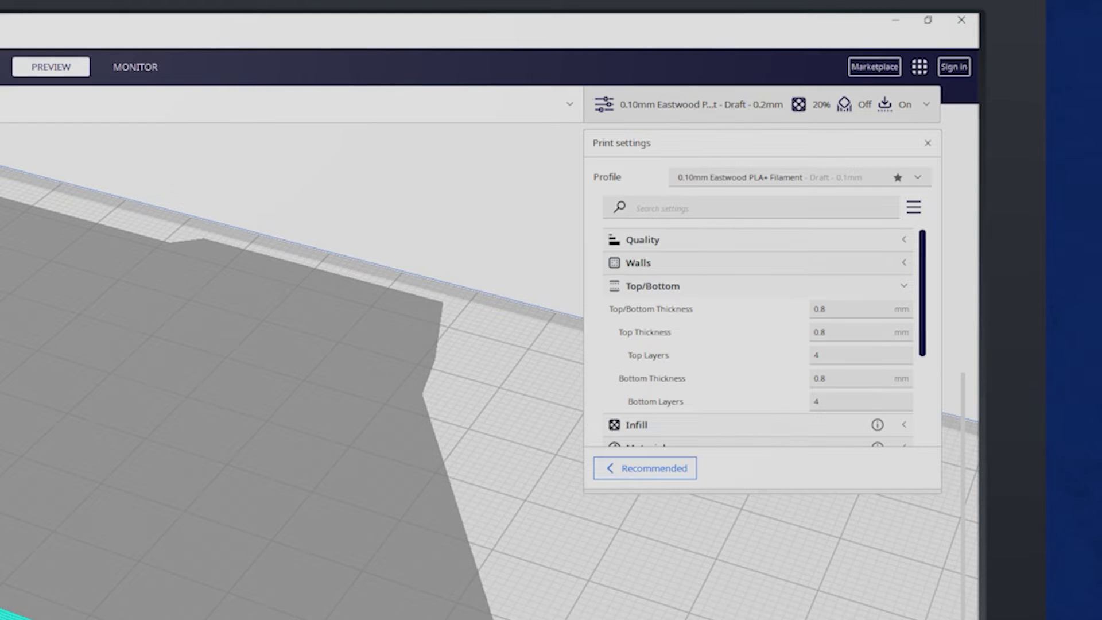
left_click_drag(947, 619, 963, 372)
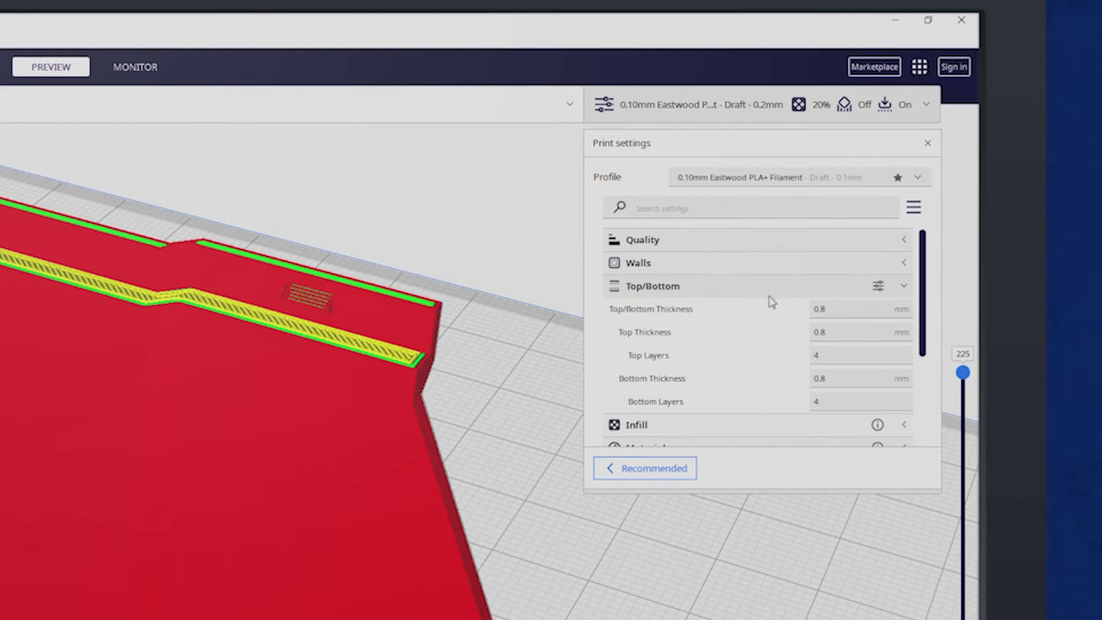
scroll(700, 357, "down", 1)
scroll(795, 313, "down", 1)
scroll(799, 293, "up", 2)
left_click(800, 284)
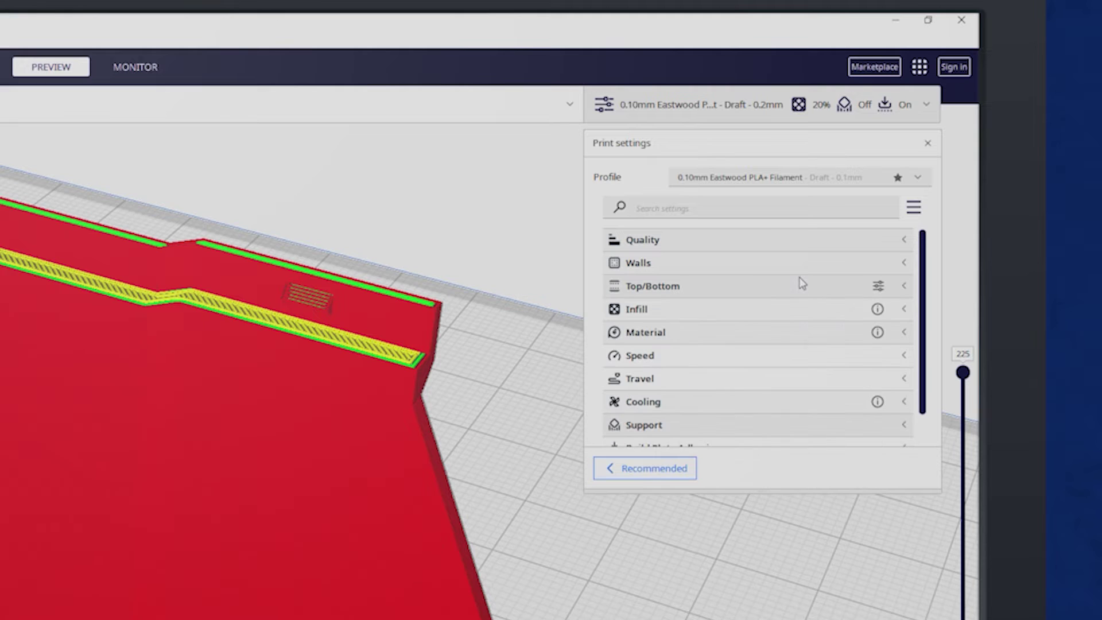
Open the infill settings and lower the layer preview to layer 139 to examine the infill inside the bin's walls.
left_click(781, 317)
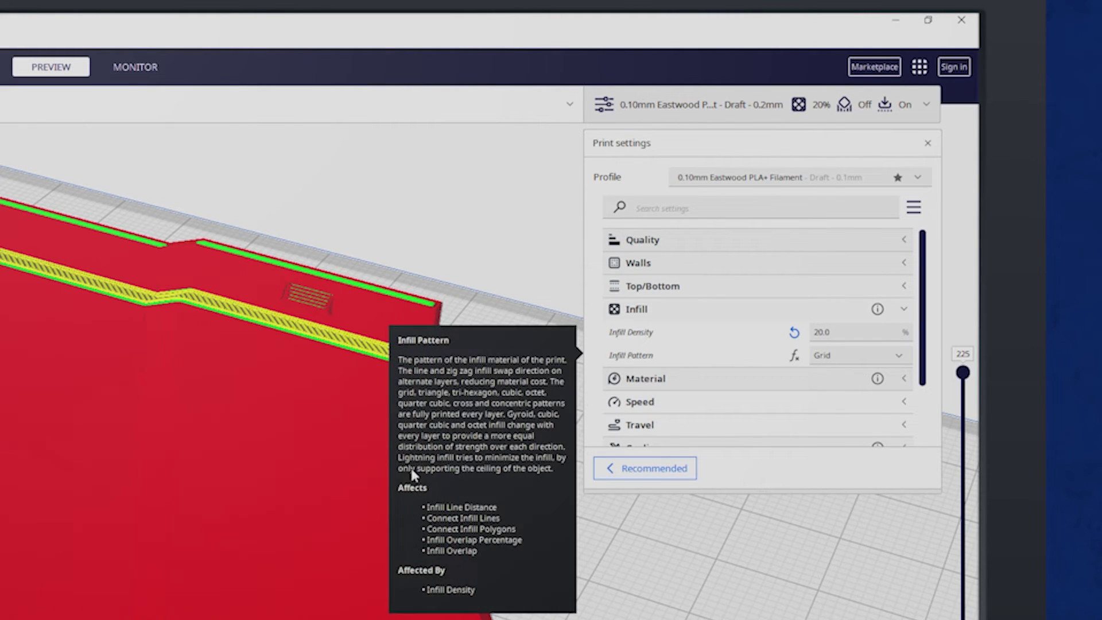
right_click_drag(338, 458, 529, 453)
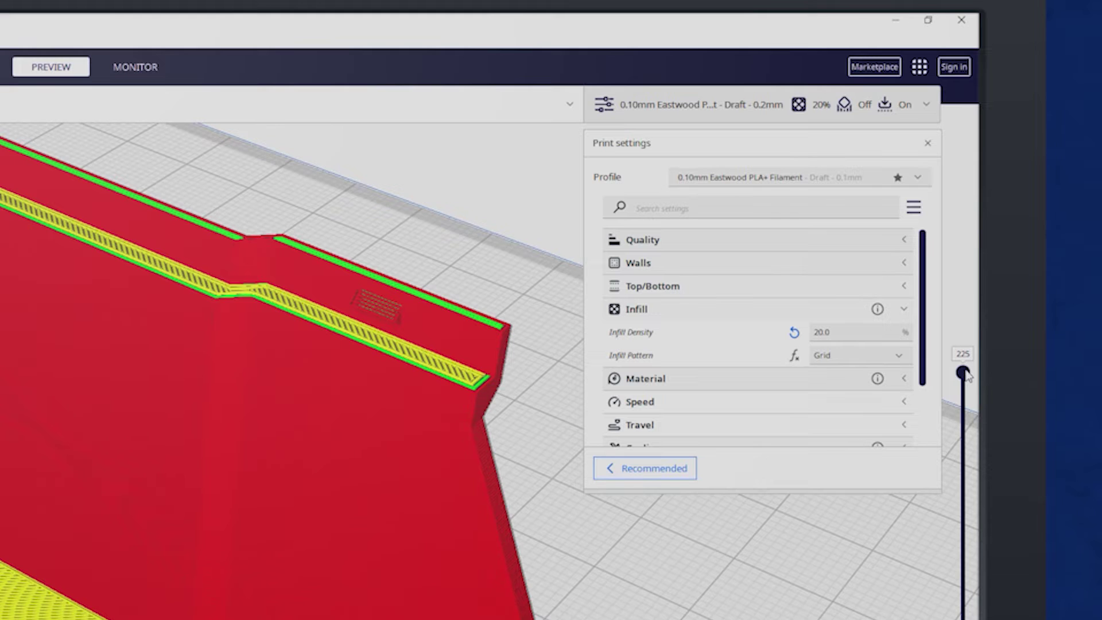
left_click_drag(965, 372, 956, 488)
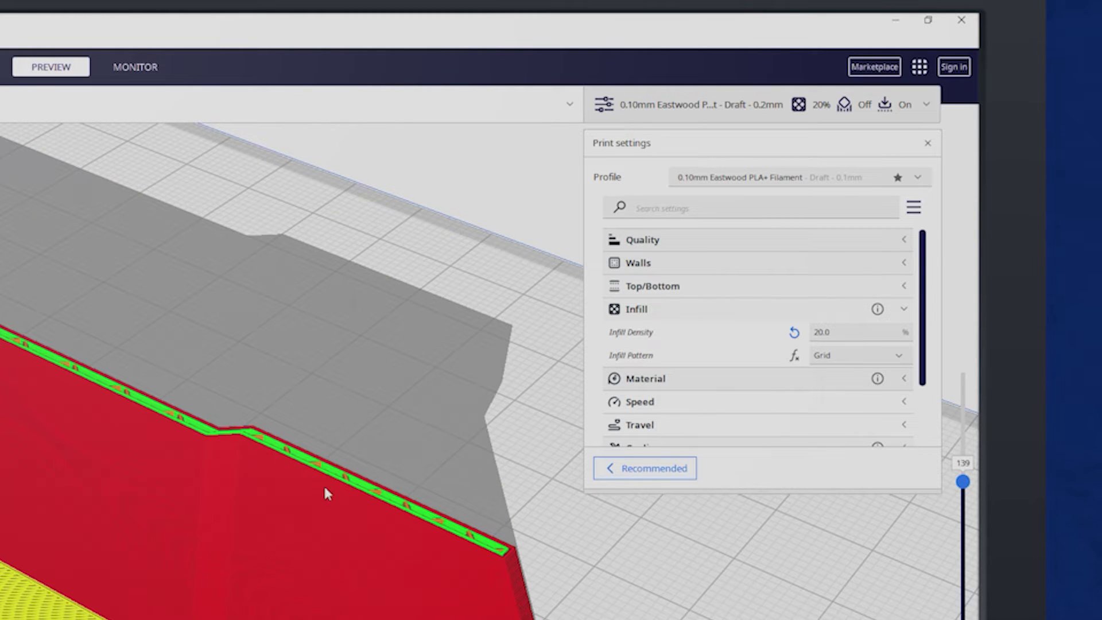
right_click_drag(402, 345, 259, 397)
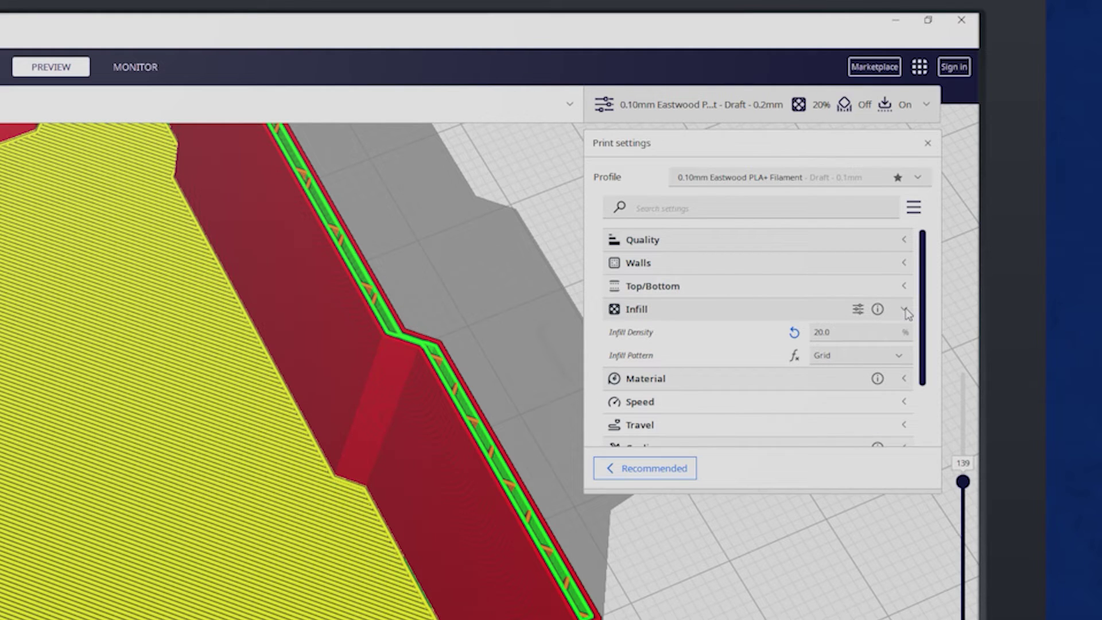
Set the infill pattern to Triangles and the infill density to 50%, and inspect the resulting infill in the walls.
left_click(889, 355)
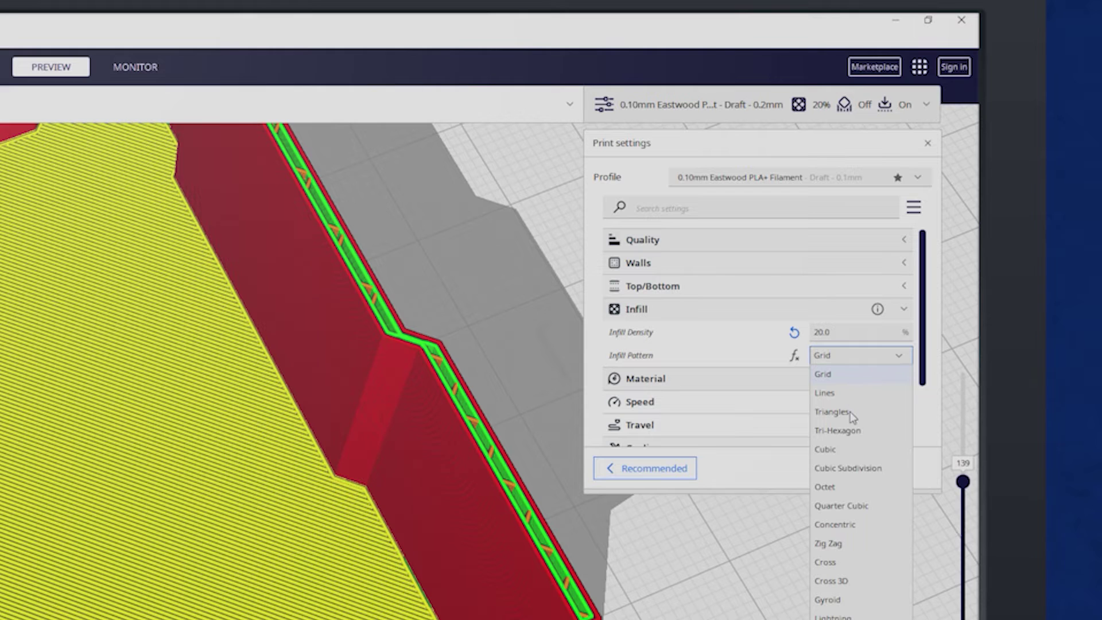
left_click(834, 412)
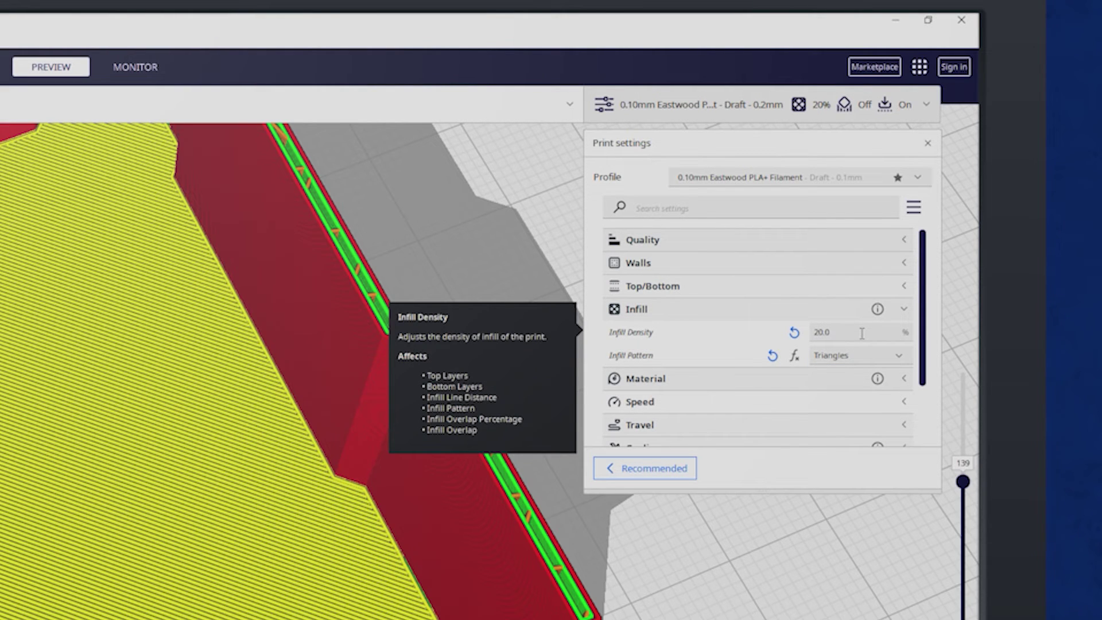
left_click(861, 334)
type("50")
key("Return")
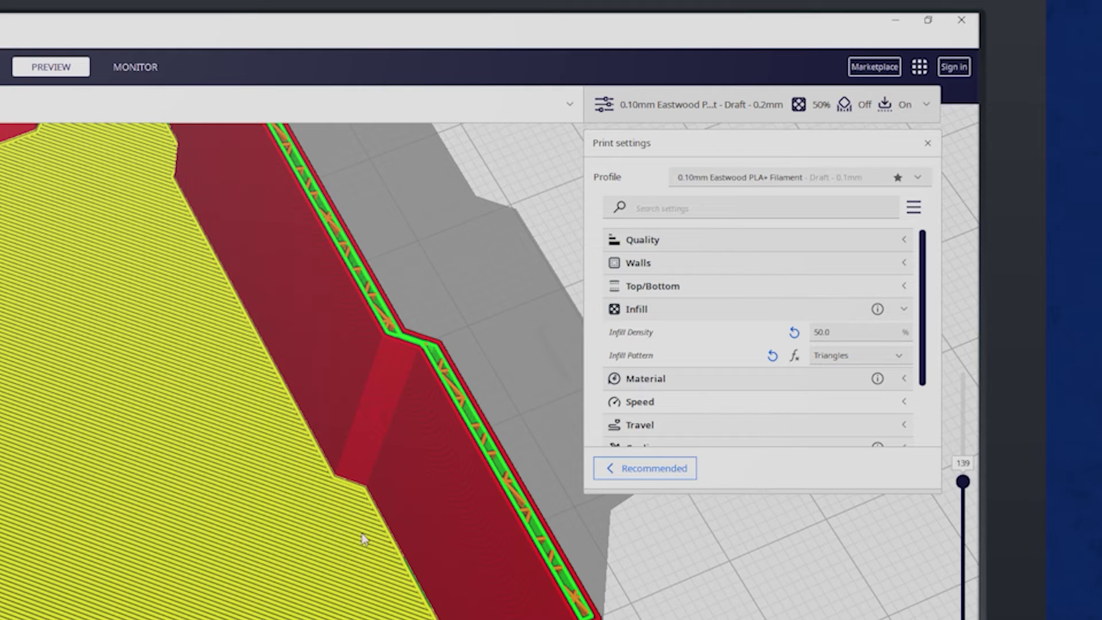
right_click_drag(361, 534, 416, 481)
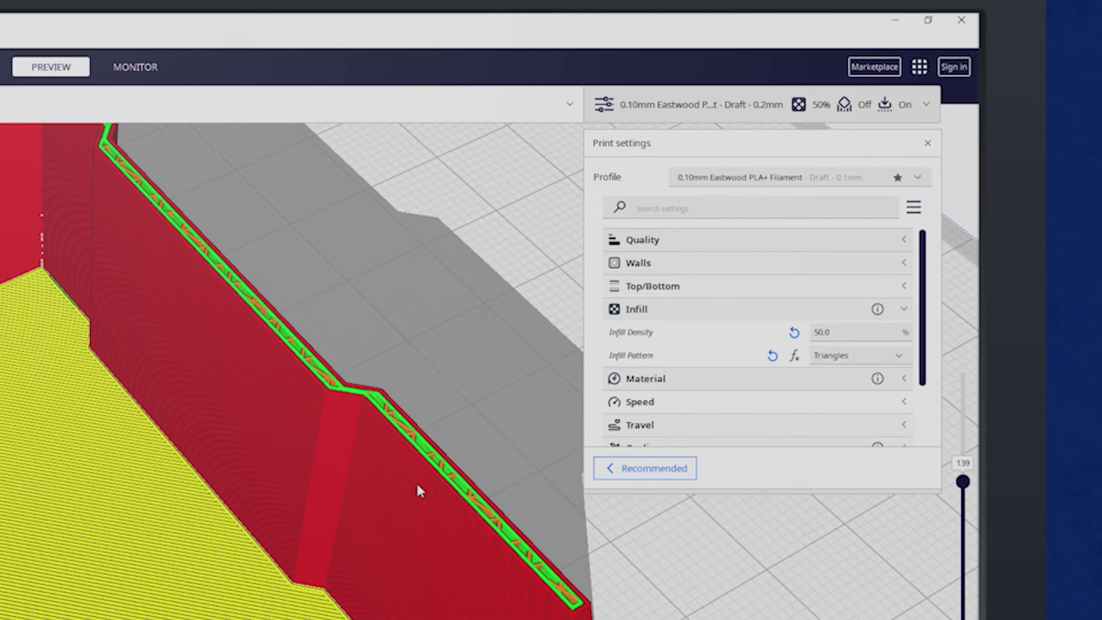
Set the infill pattern back to Grid and the infill density to 20%, and collapse the infill settings.
left_click(846, 355)
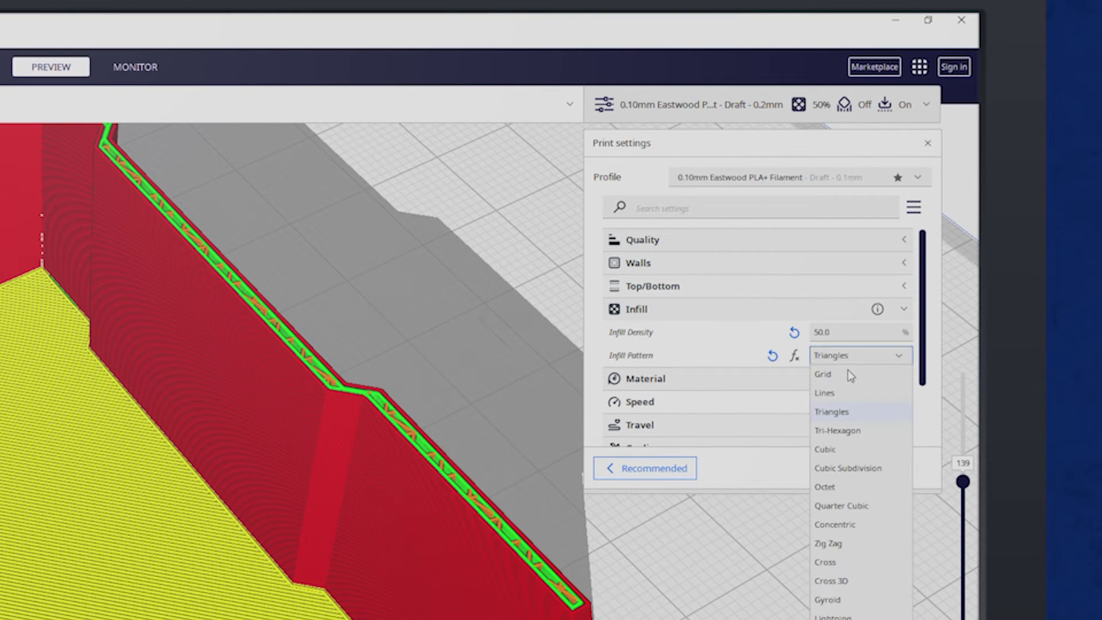
left_click(848, 371)
left_click_drag(810, 337, 788, 335)
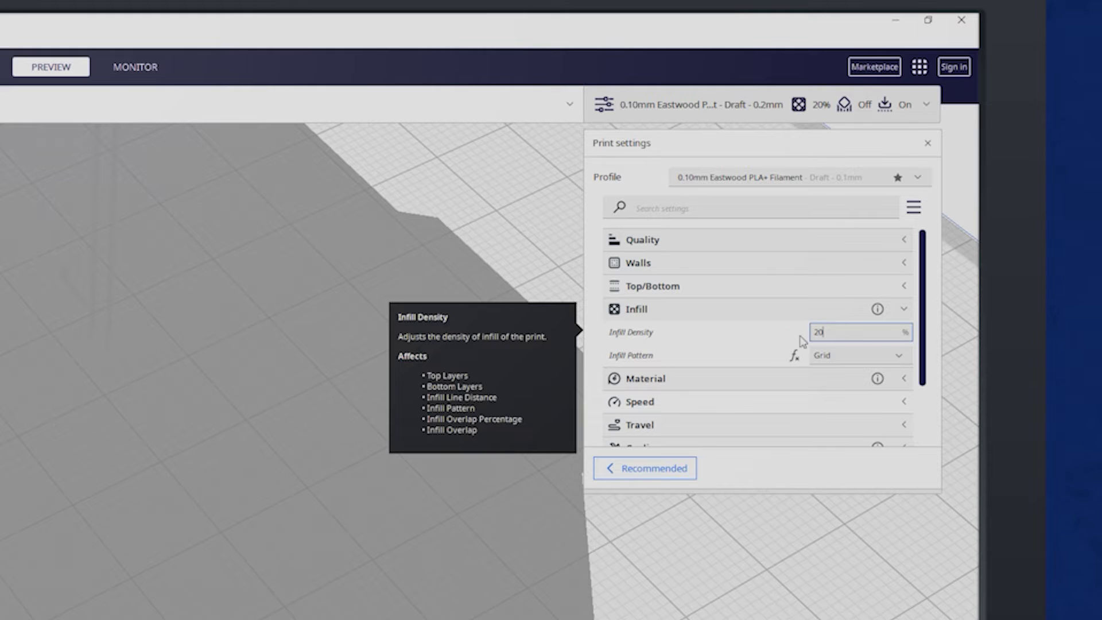
type("20")
key("Return")
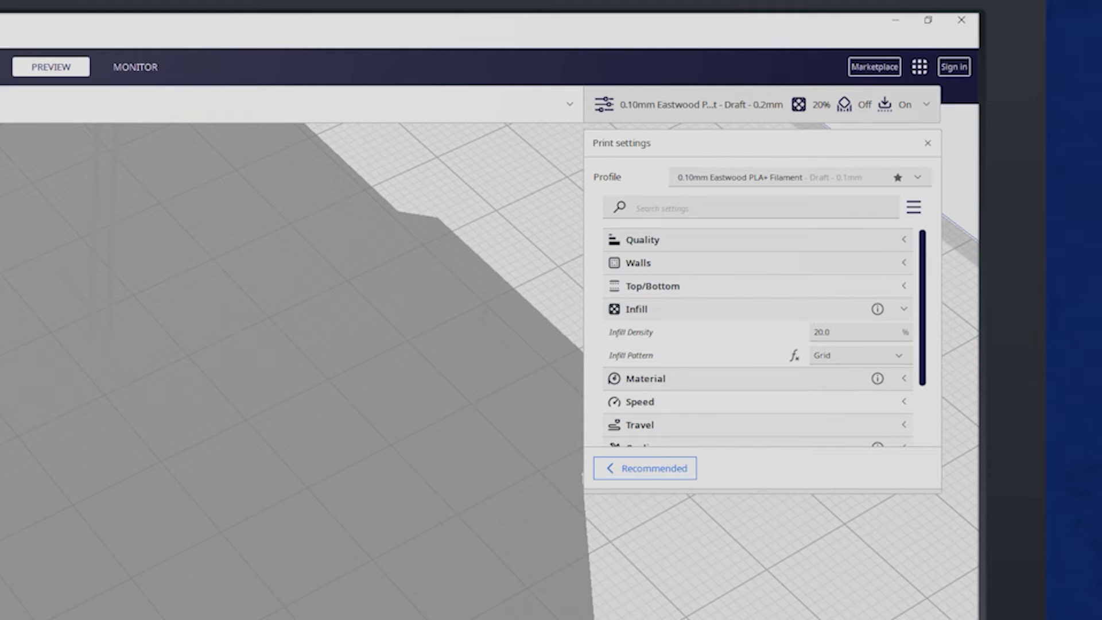
left_click(905, 310)
Review the printing temperature and build plate temperature in the material settings.
left_click(904, 332)
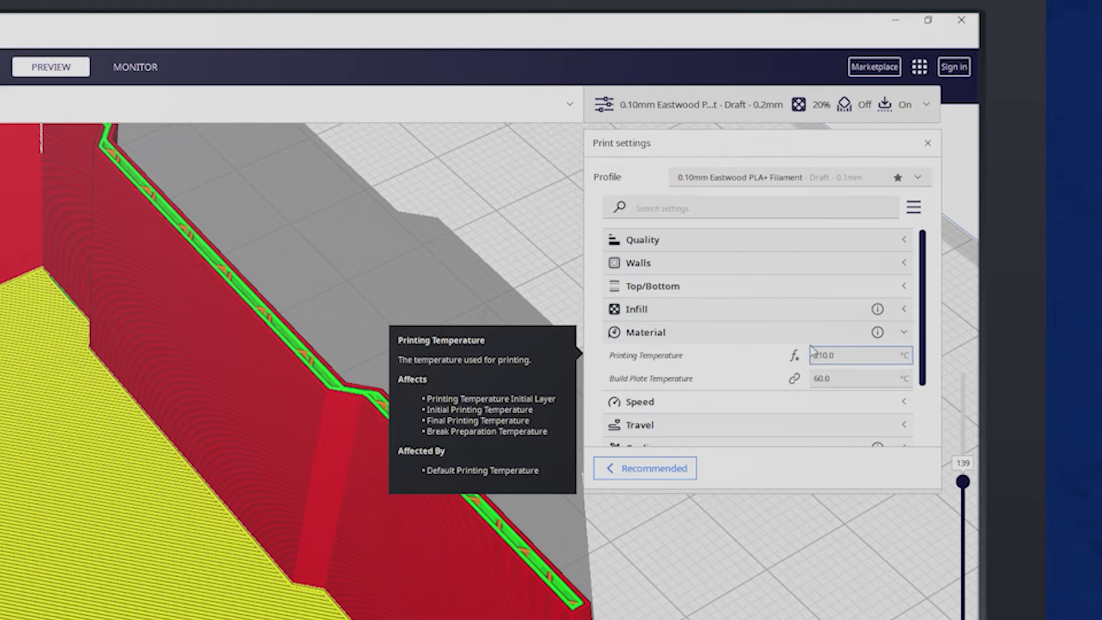
left_click(841, 379)
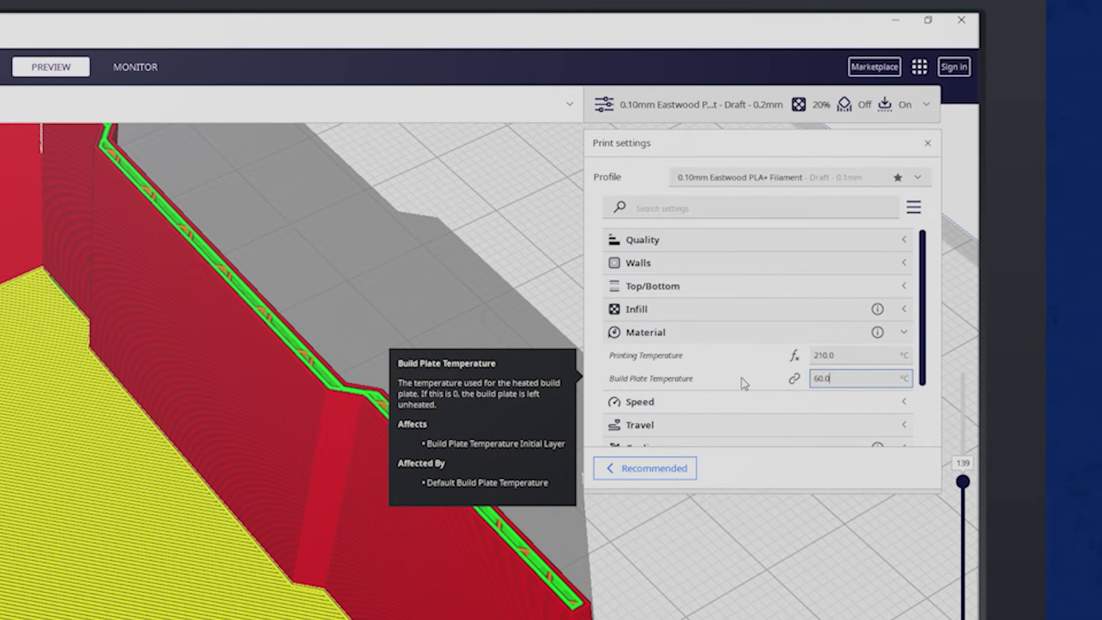
left_click(909, 336)
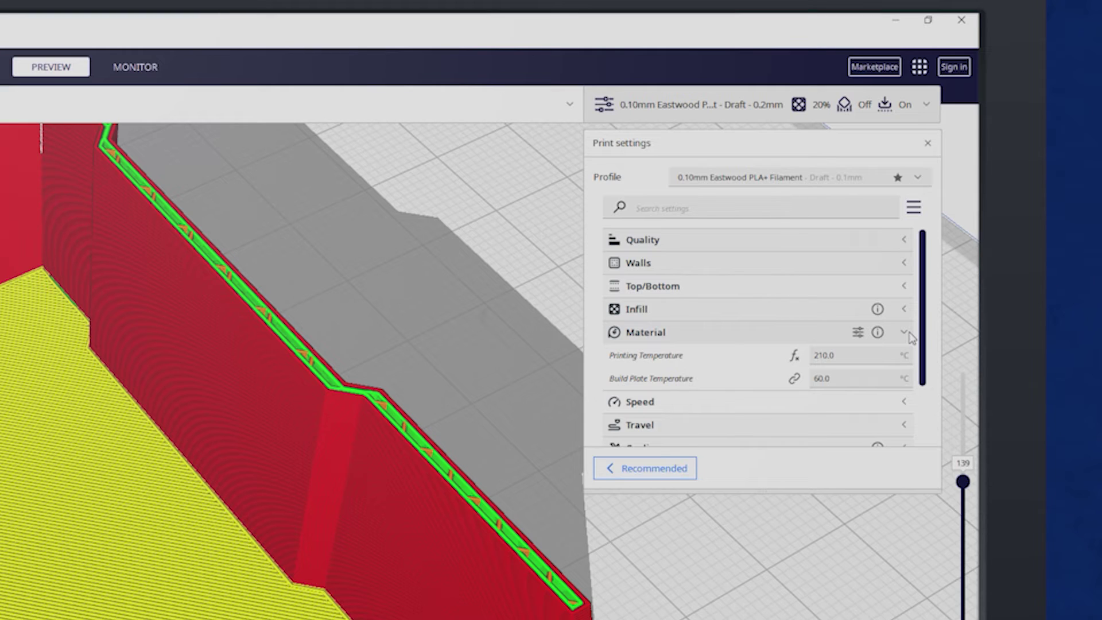
left_click(905, 333)
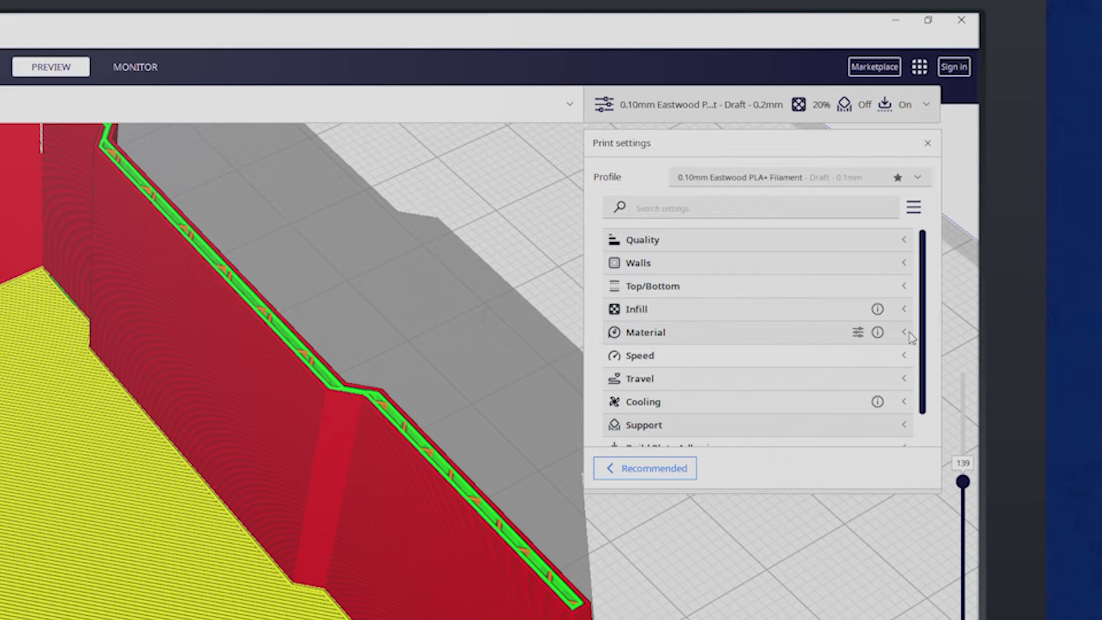
Set the print speed to 70 mm/s and collapse the speed settings.
left_click(906, 356)
scroll(893, 366, "down", 2)
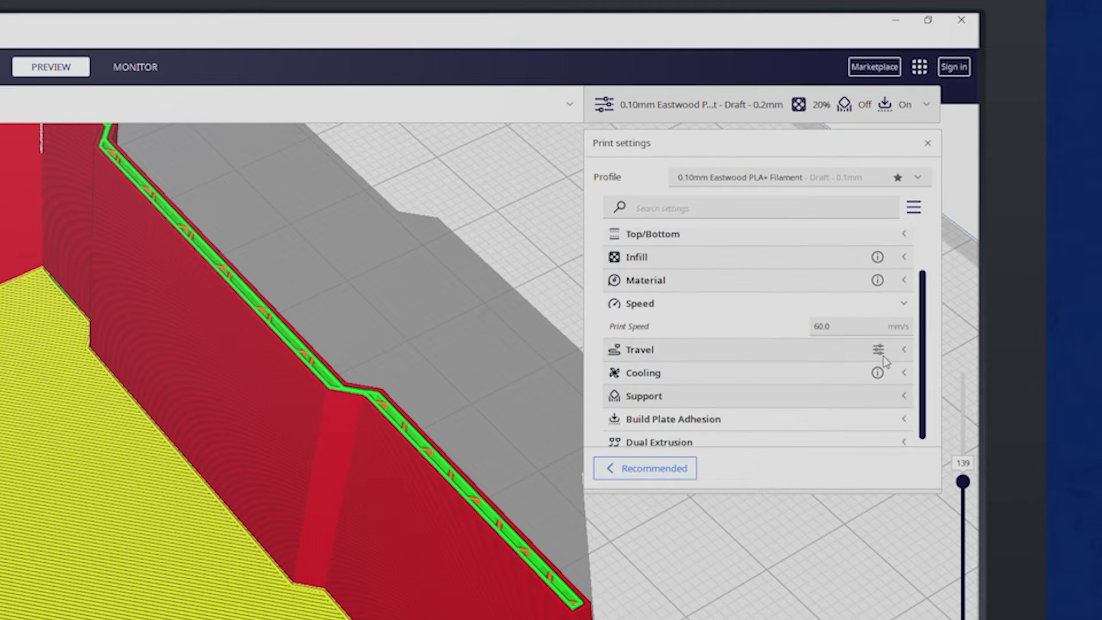
mouse_move(853, 331)
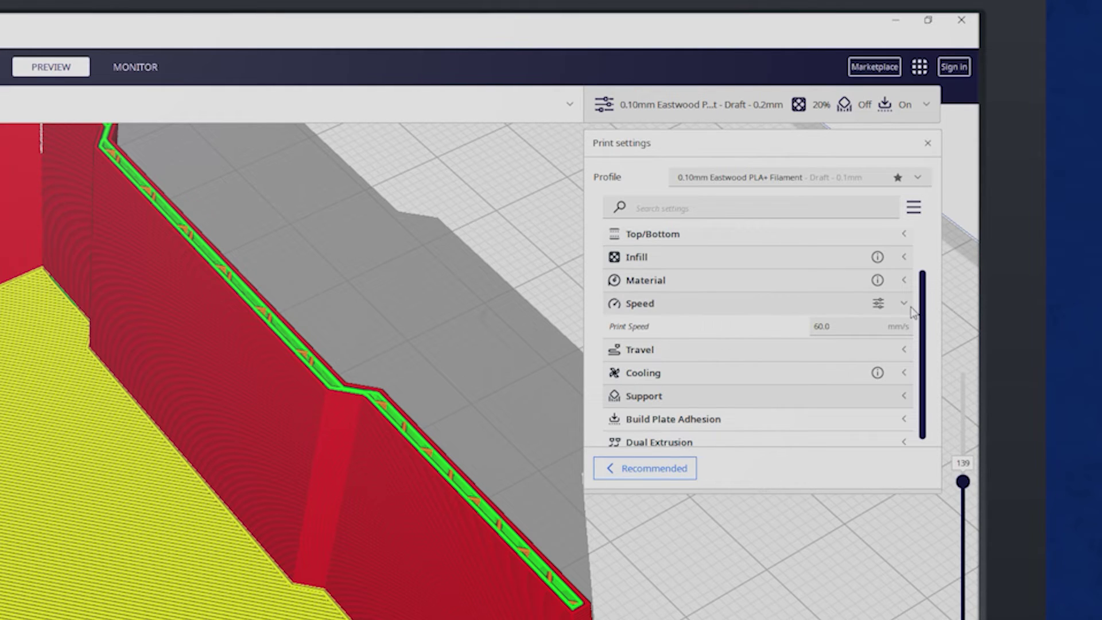
double_click(822, 326)
mouse_move(687, 325)
type("70")
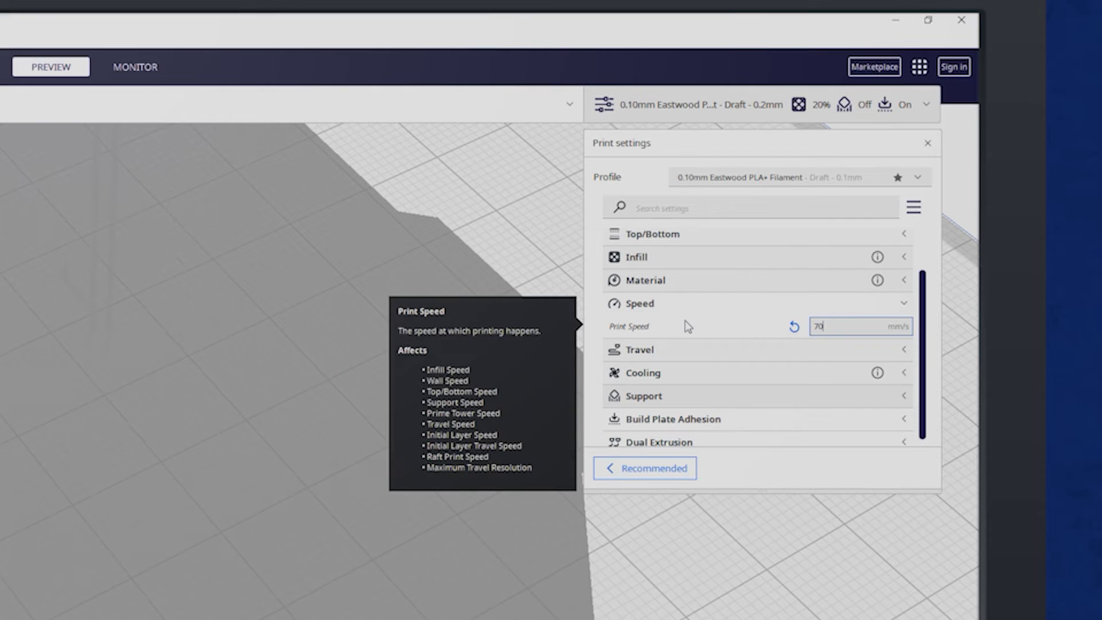
key("Return")
left_click(905, 307)
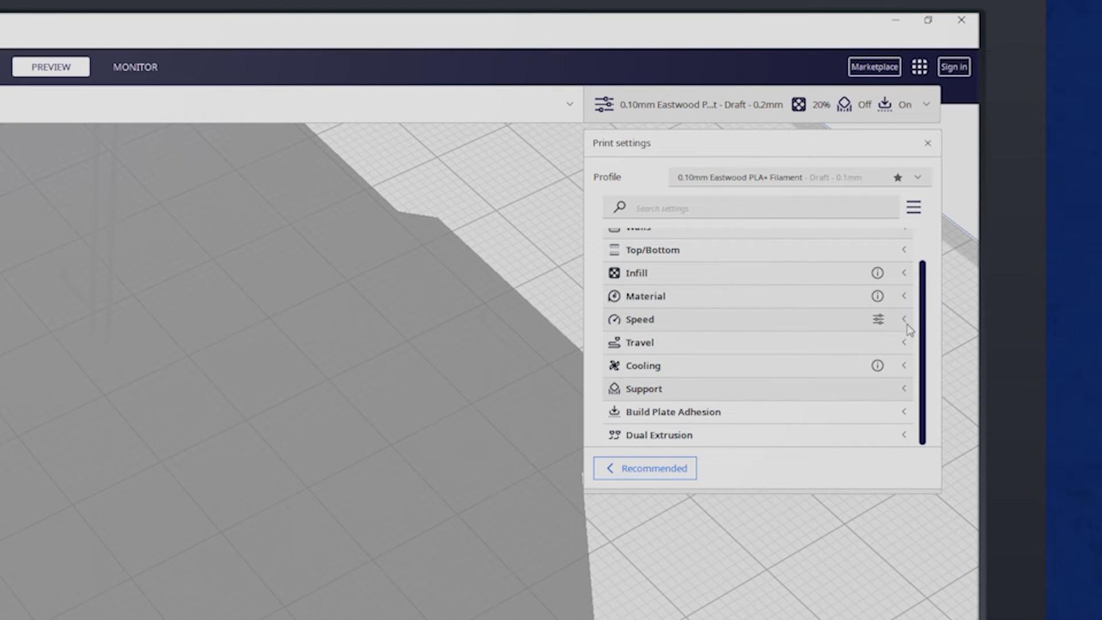
Review the retraction options in the travel settings and the print cooling and fan speed options in the cooling settings.
left_click(905, 343)
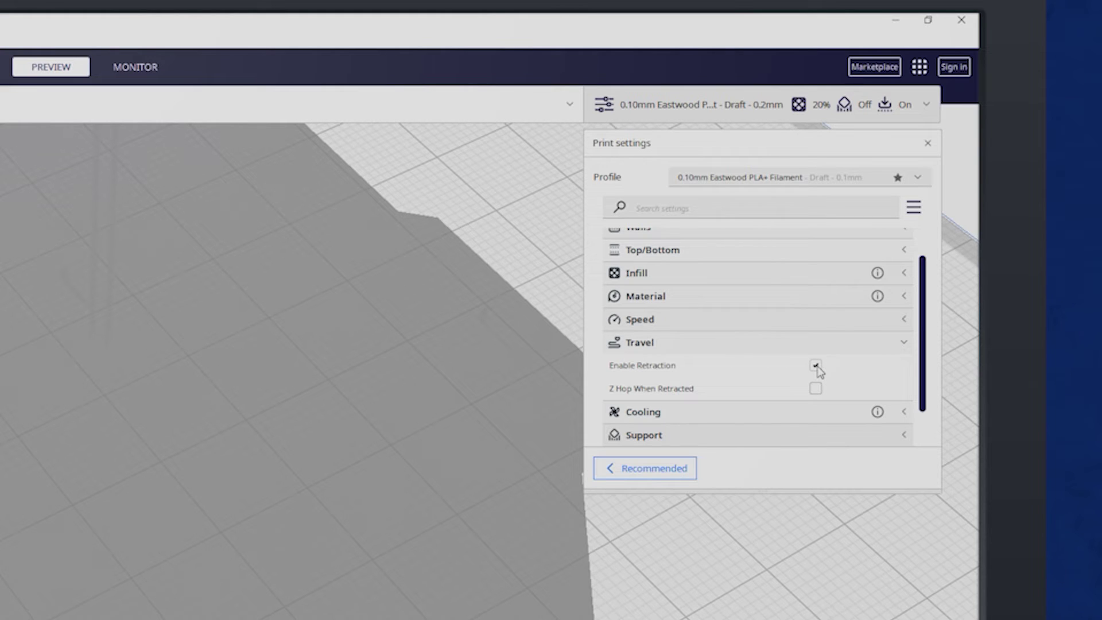
mouse_move(853, 370)
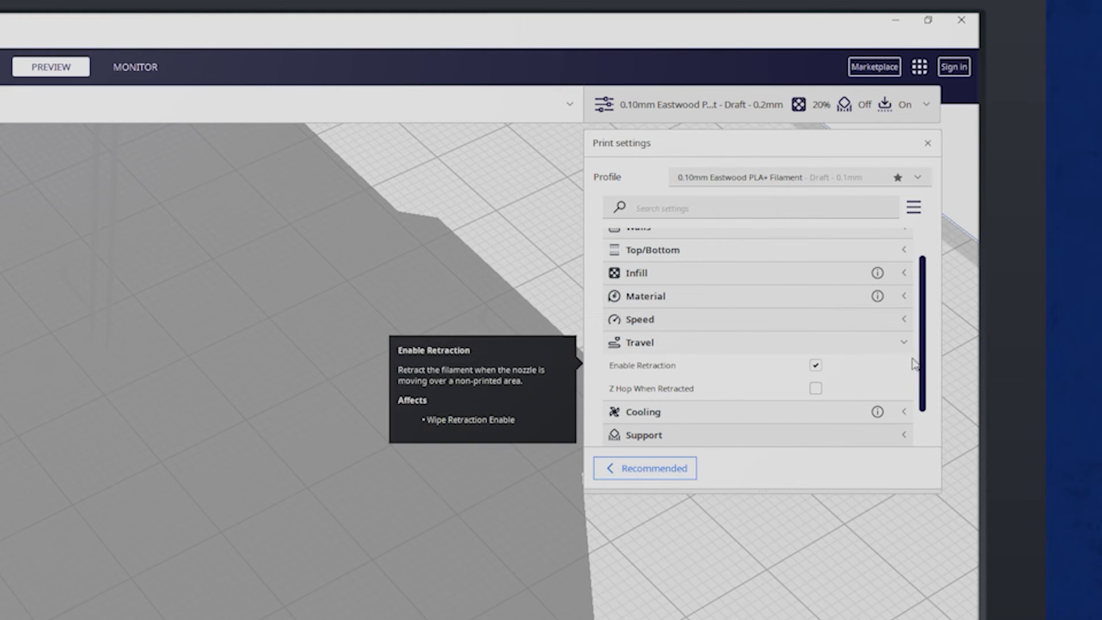
left_click_drag(926, 363, 923, 405)
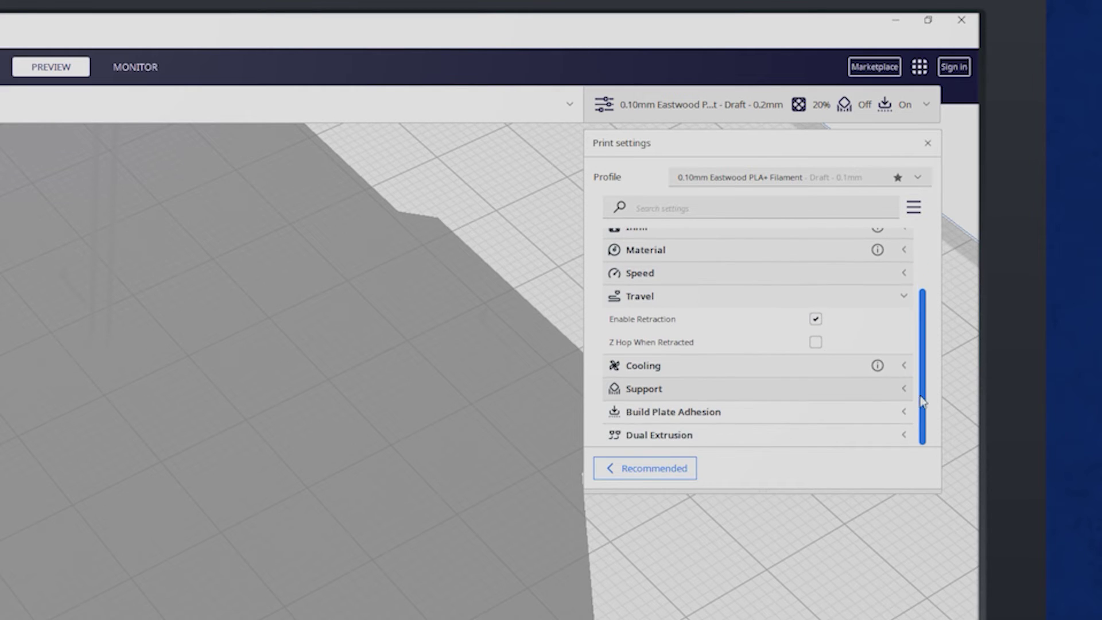
left_click(906, 296)
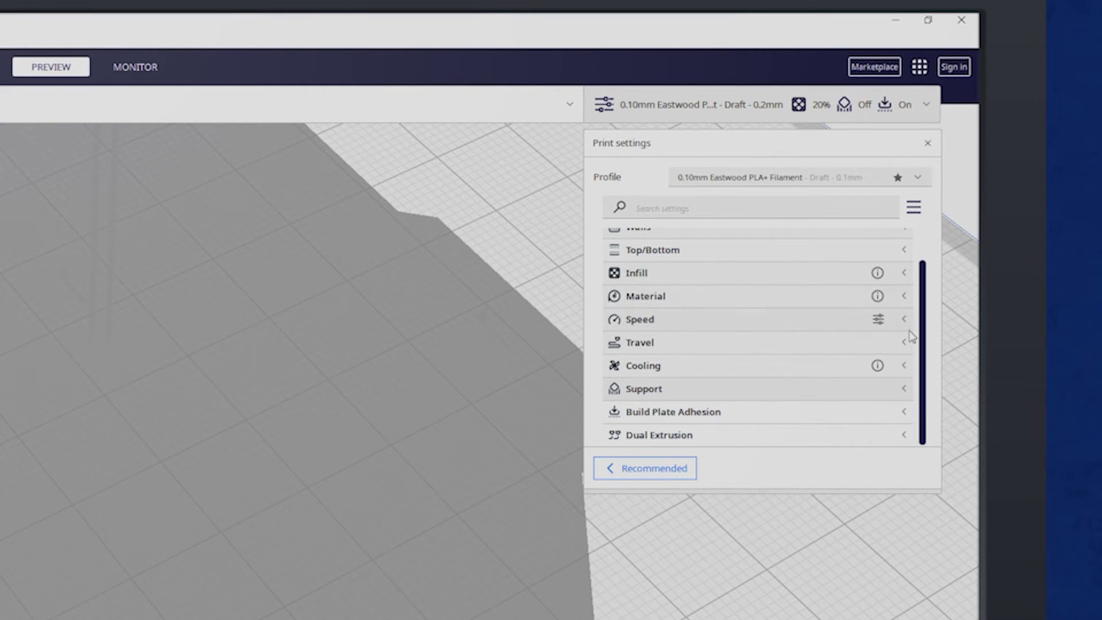
left_click(905, 368)
scroll(925, 396, "down", 2)
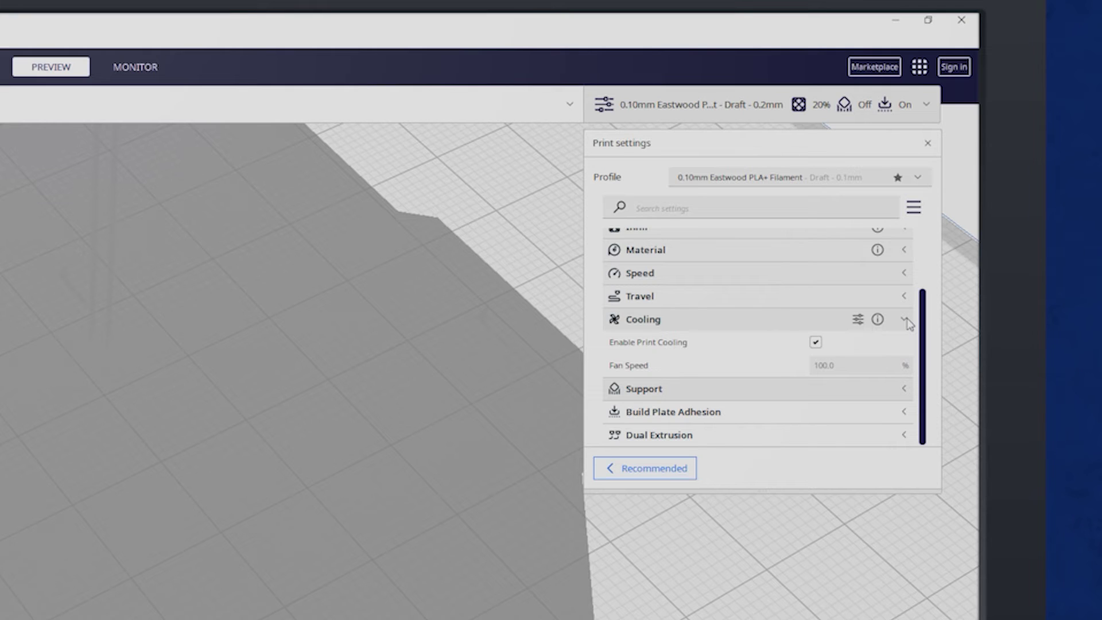
left_click(906, 320)
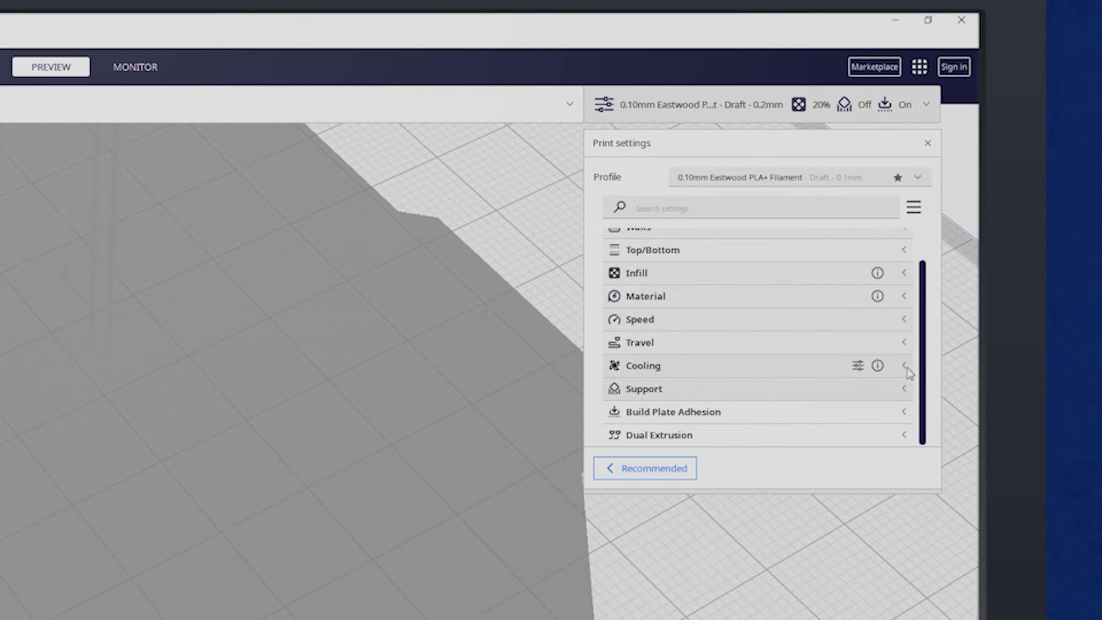
Expand the support settings, and slice the storage bin rotated upside down with Generate Support disabled.
left_click(904, 389)
scroll(906, 392, "down", 1)
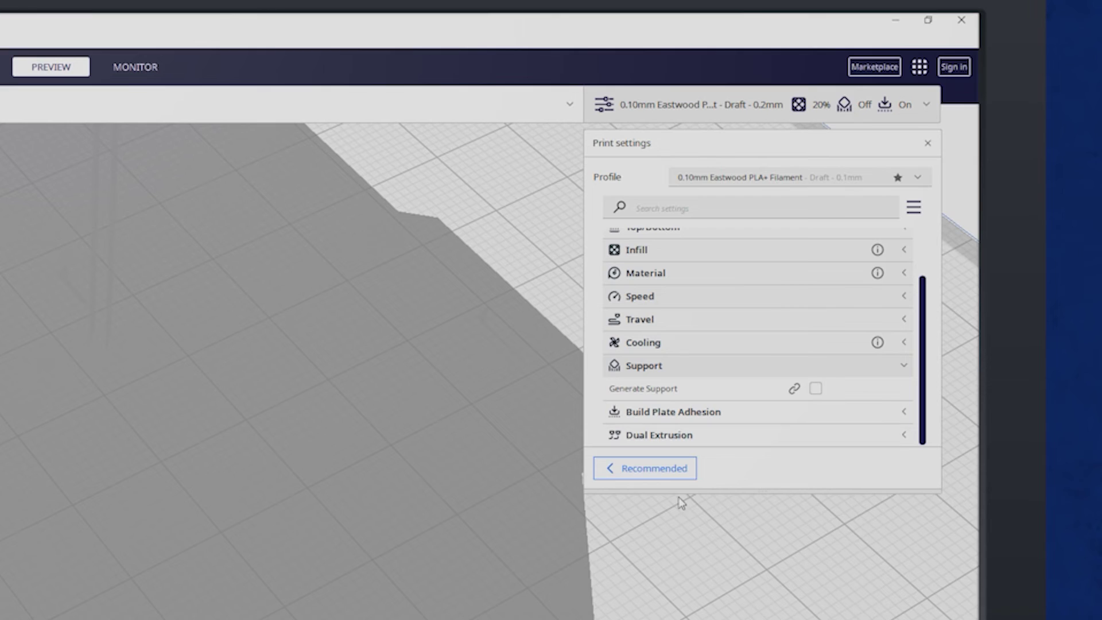
scroll(513, 558, "down", 4)
right_click_drag(512, 558, 495, 492)
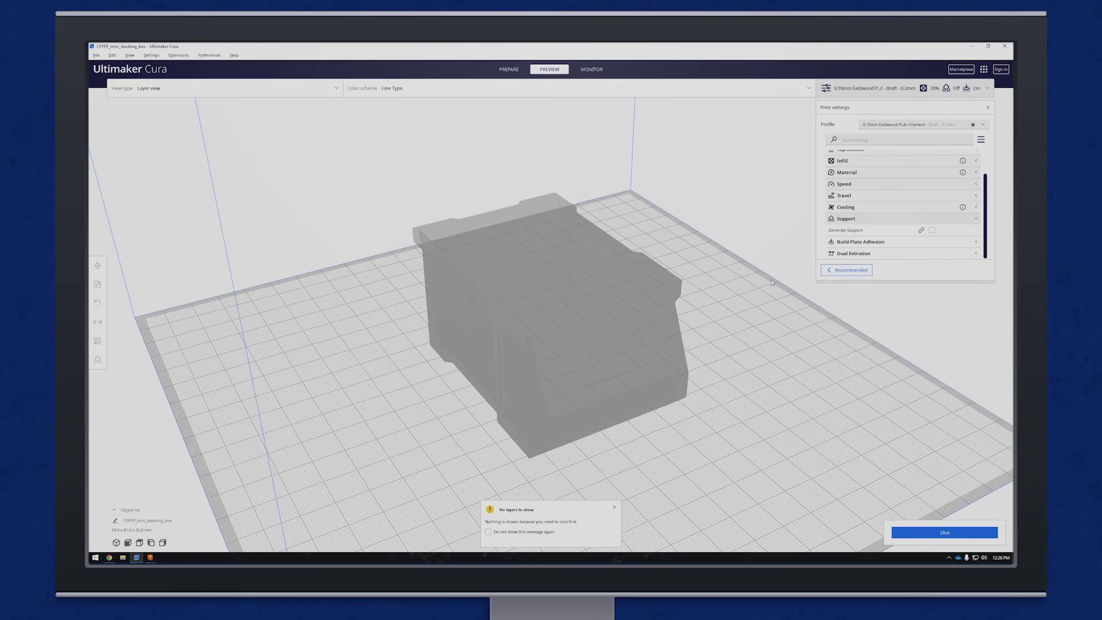
left_click(647, 307)
left_click(97, 302)
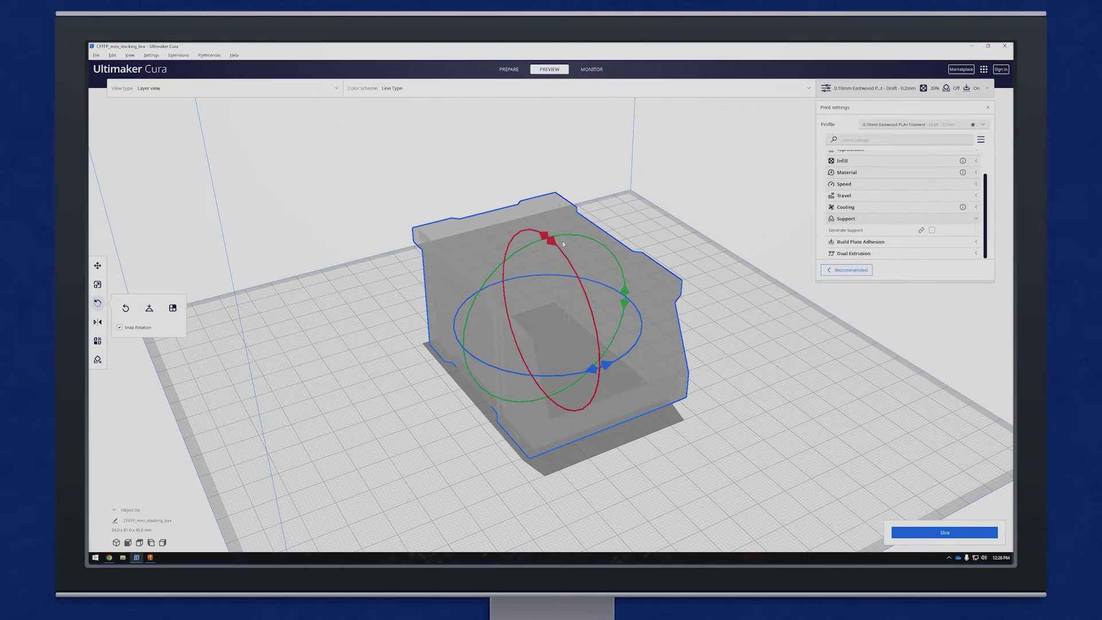
left_click_drag(625, 290, 616, 436)
left_click(944, 534)
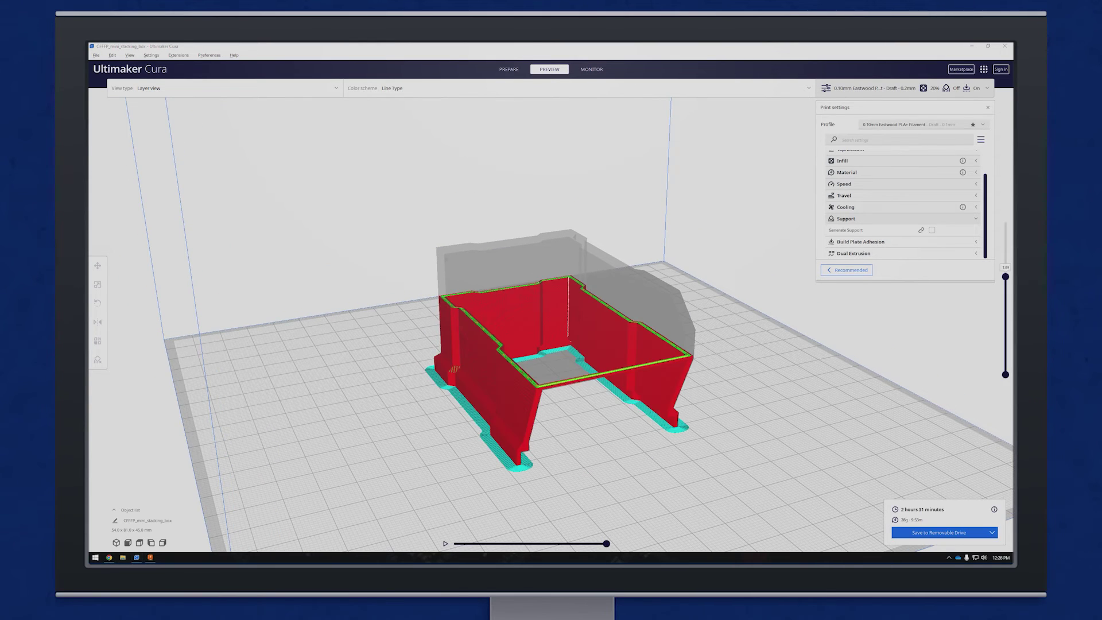
Show the flipped bin's preview up to its top layer and inspect the unsupported overhang from below.
right_click_drag(591, 367, 851, 302)
left_click_drag(1005, 277, 1005, 222)
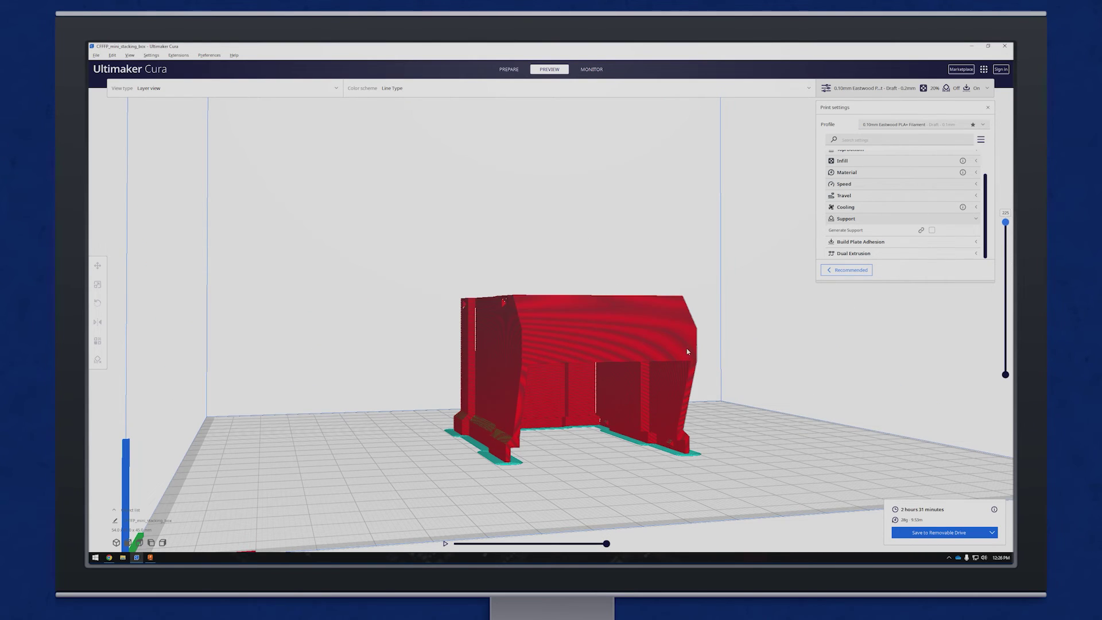
right_click_drag(976, 321, 675, 293)
scroll(674, 292, "down", 3)
Slice the upside-down bin with Generate Support enabled and inspect the support structure through the layers.
left_click(932, 230)
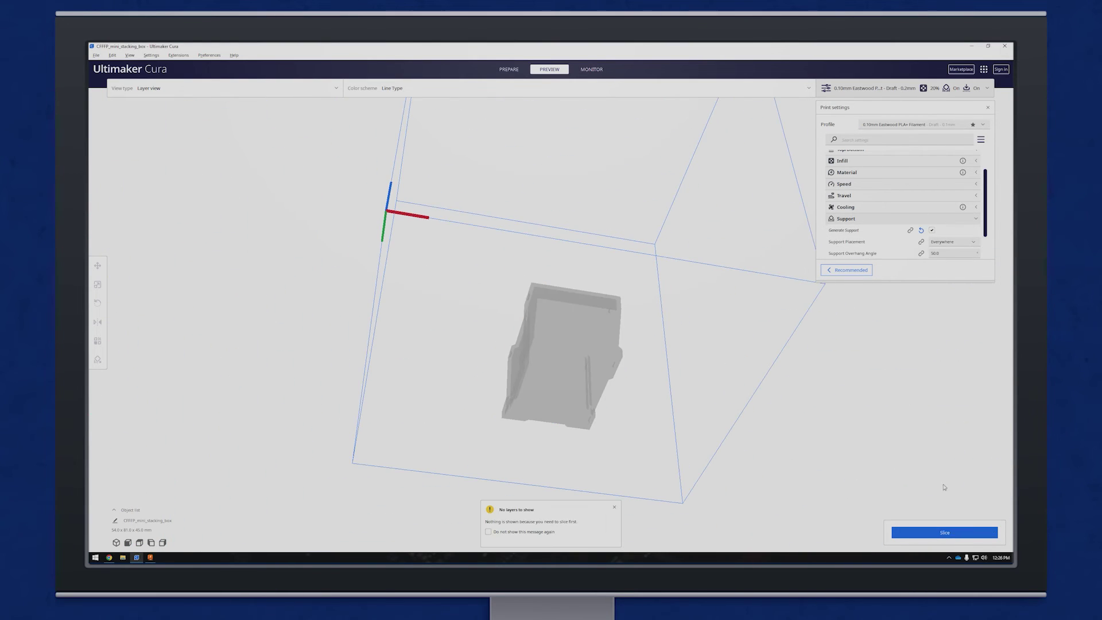
left_click(945, 532)
right_click_drag(694, 329, 720, 411)
left_click_drag(1004, 223, 1005, 291)
right_click_drag(694, 302, 696, 376)
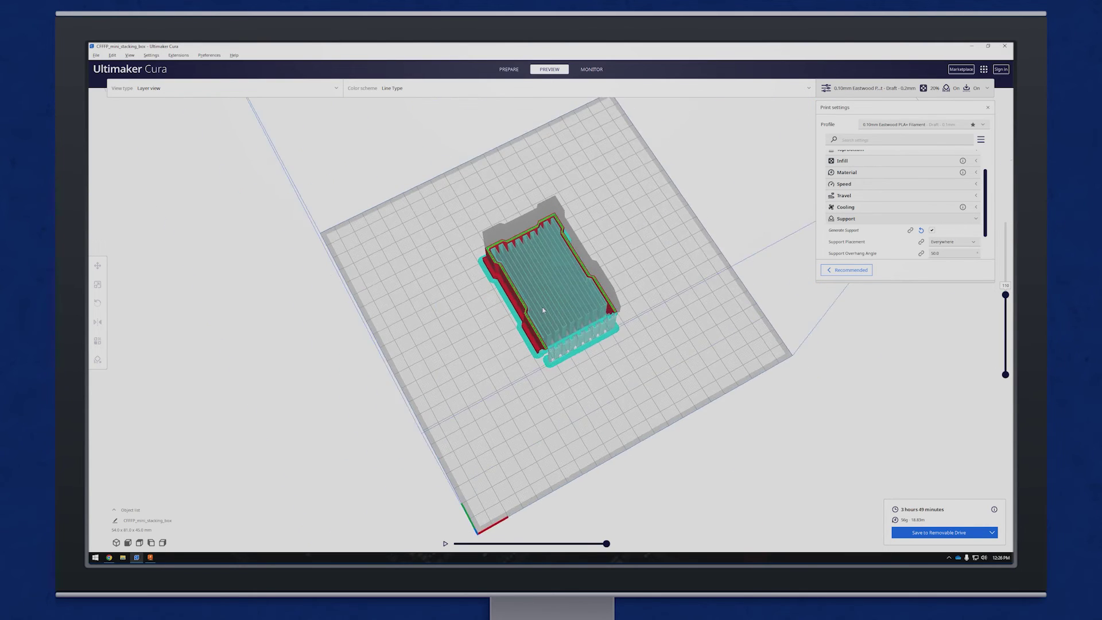
scroll(697, 367, "up", 3)
left_click_drag(1005, 292, 1001, 221)
right_click_drag(757, 390, 758, 305)
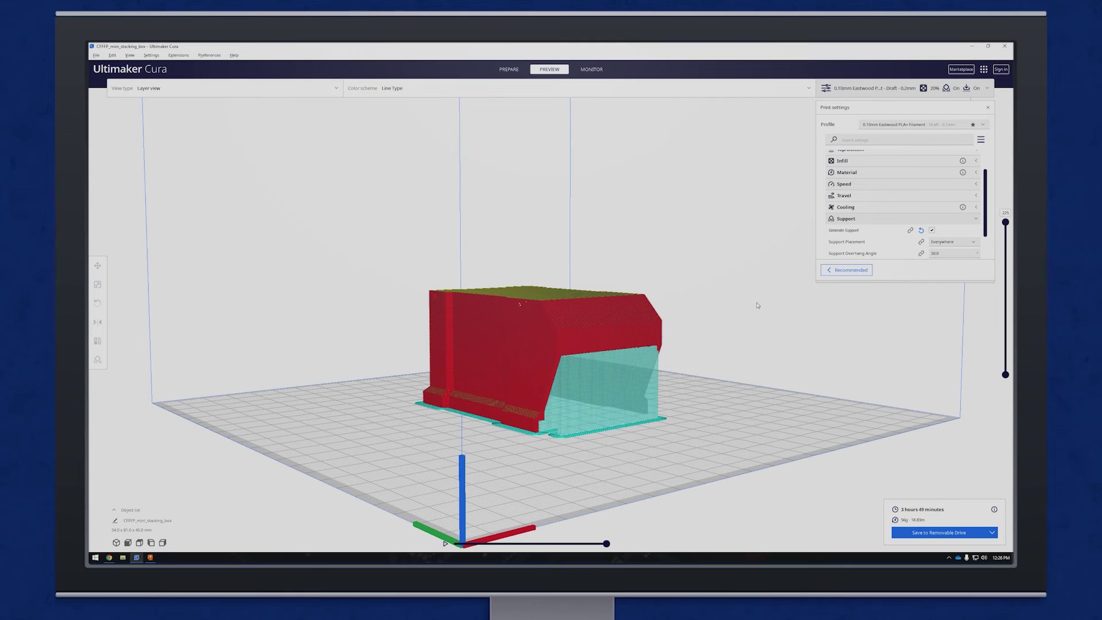
Rotate the storage bin back upright on the build plate.
left_click(574, 316)
left_click_drag(581, 261, 519, 391)
right_click_drag(617, 372, 619, 430)
left_click_drag(601, 322, 404, 276)
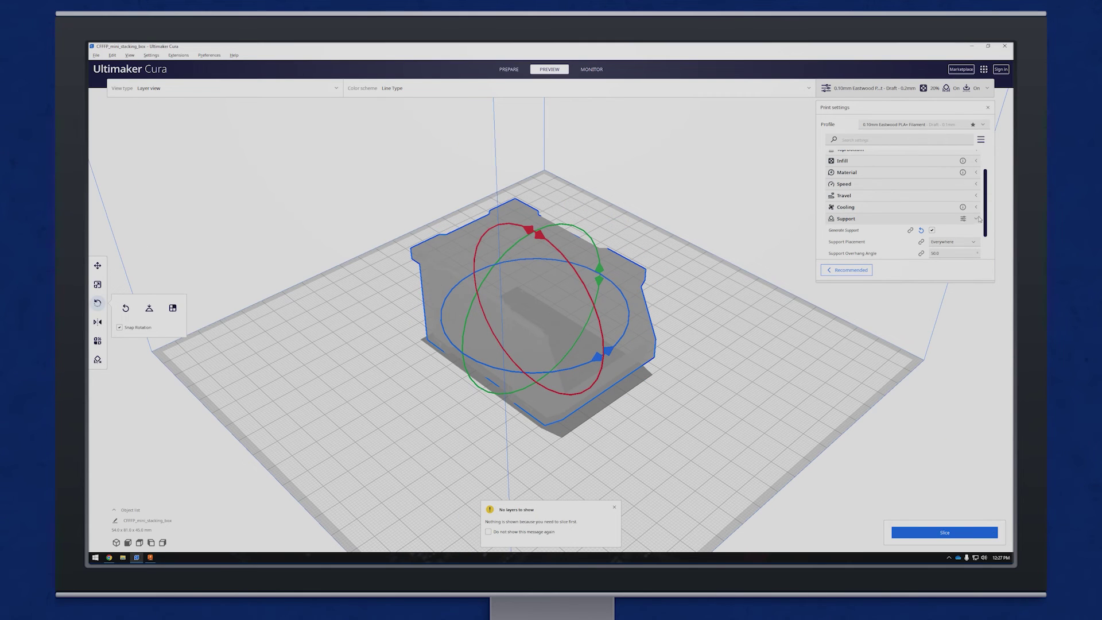
Disable Generate Support and collapse the support settings.
left_click(976, 220)
left_click(976, 231)
left_click(933, 242)
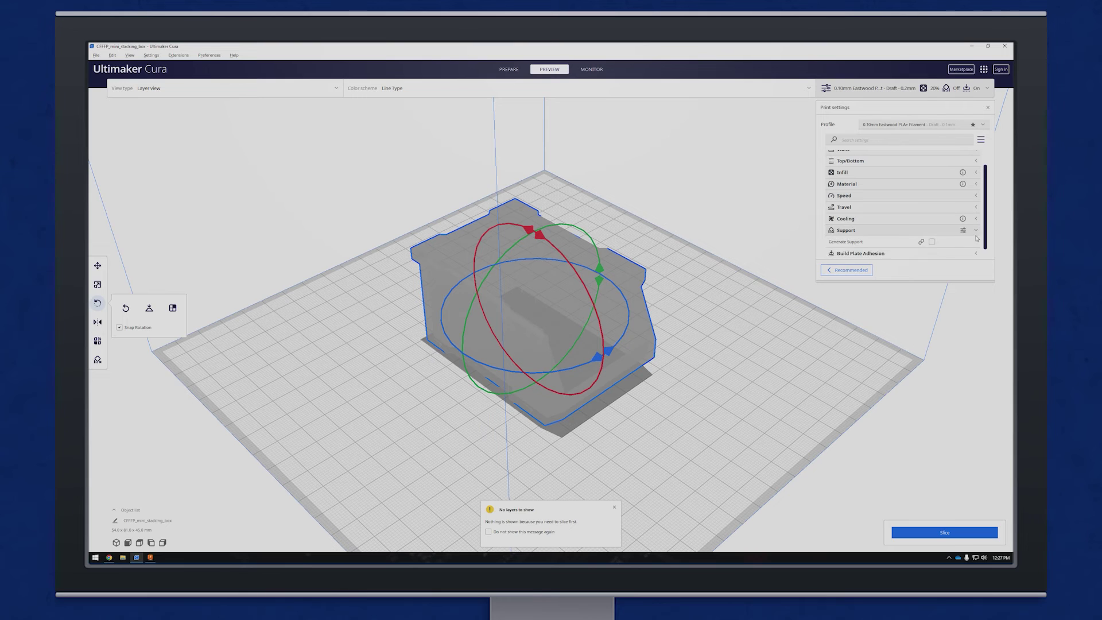
left_click(976, 230)
Set the build plate adhesion type to Skirt and slice the bin to preview it.
left_click(976, 242)
right_click_drag(703, 270, 700, 269)
left_click(950, 241)
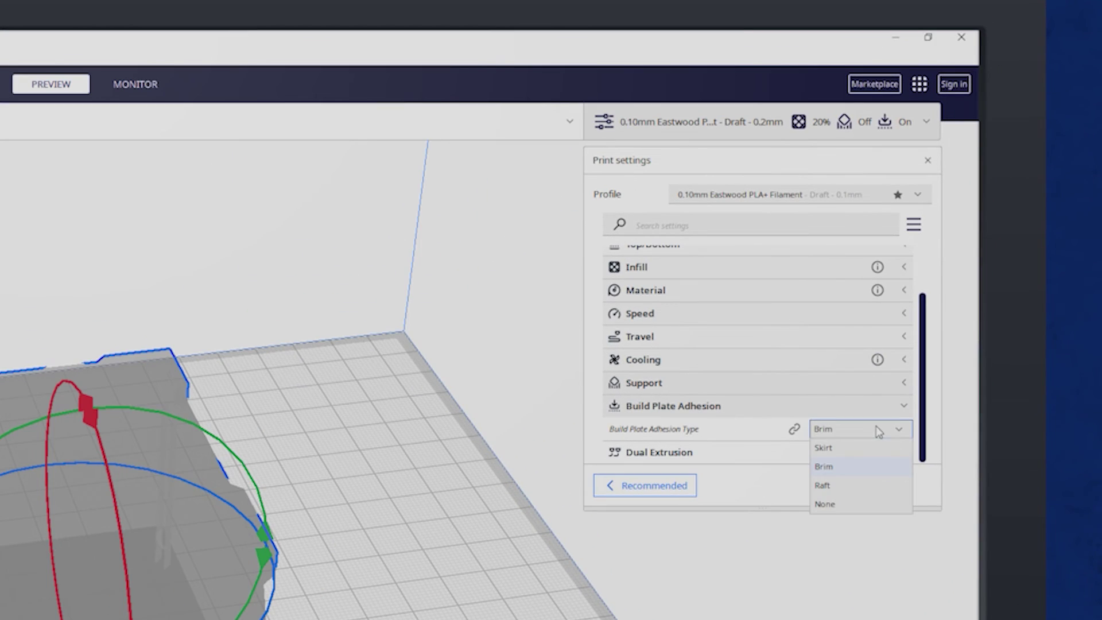
left_click(955, 250)
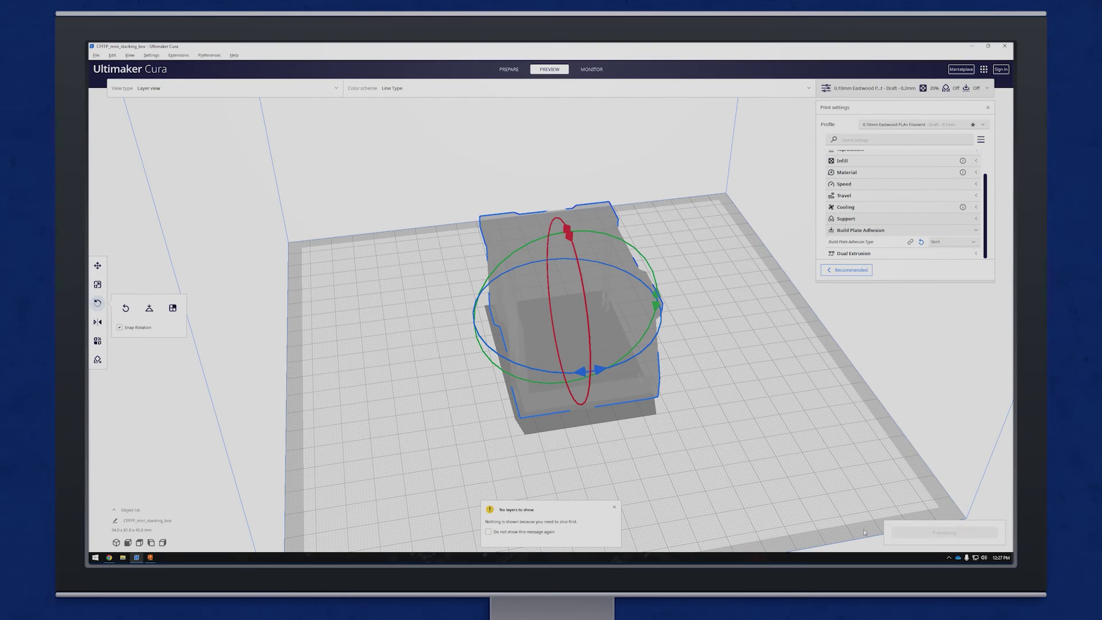
left_click(934, 581)
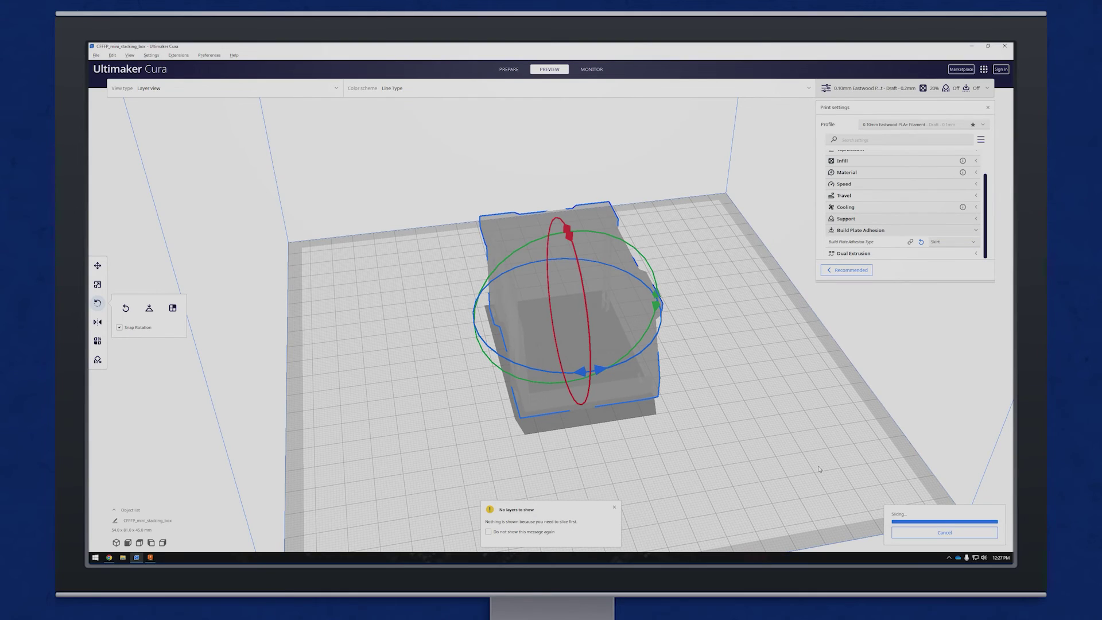
left_click(800, 422)
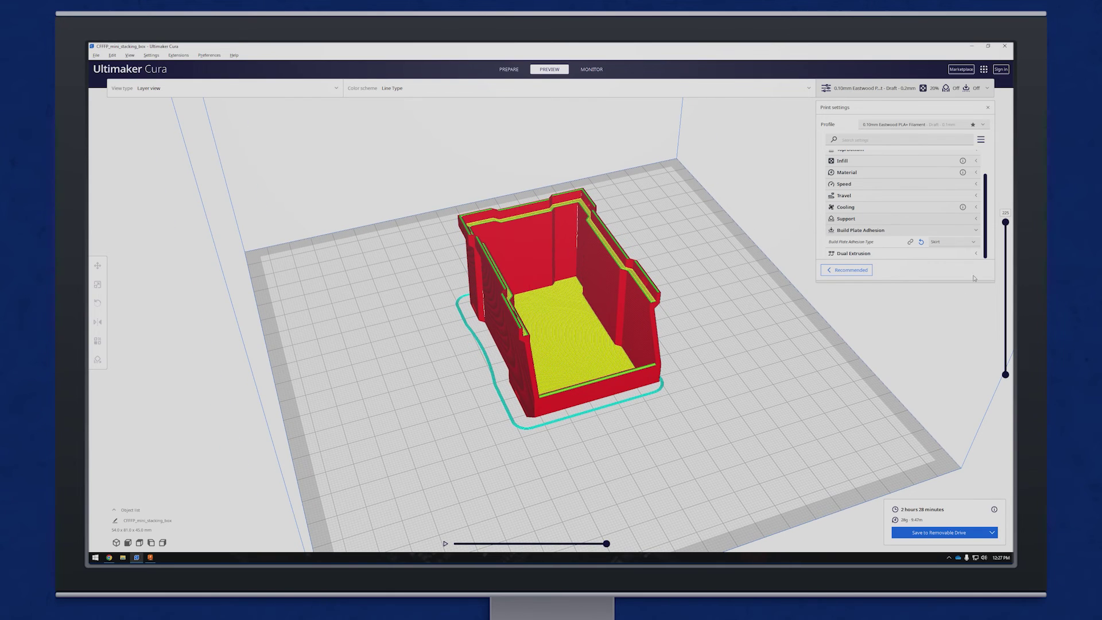
Compare the Brim and Raft build plate adhesion types by slicing the bin with each one.
left_click(954, 242)
left_click(954, 258)
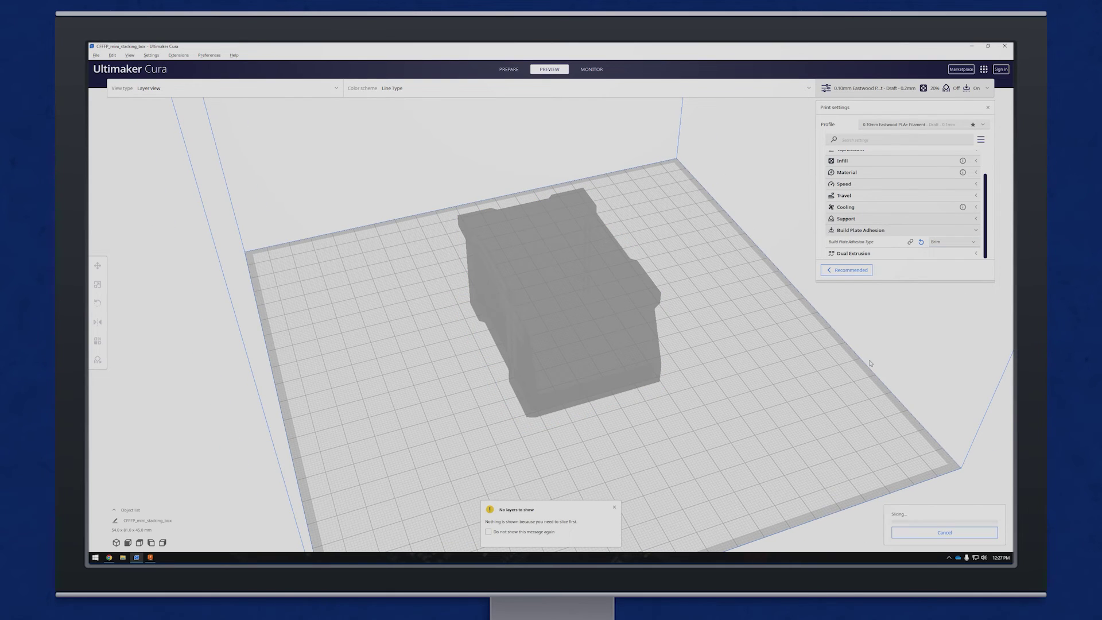
left_click(943, 244)
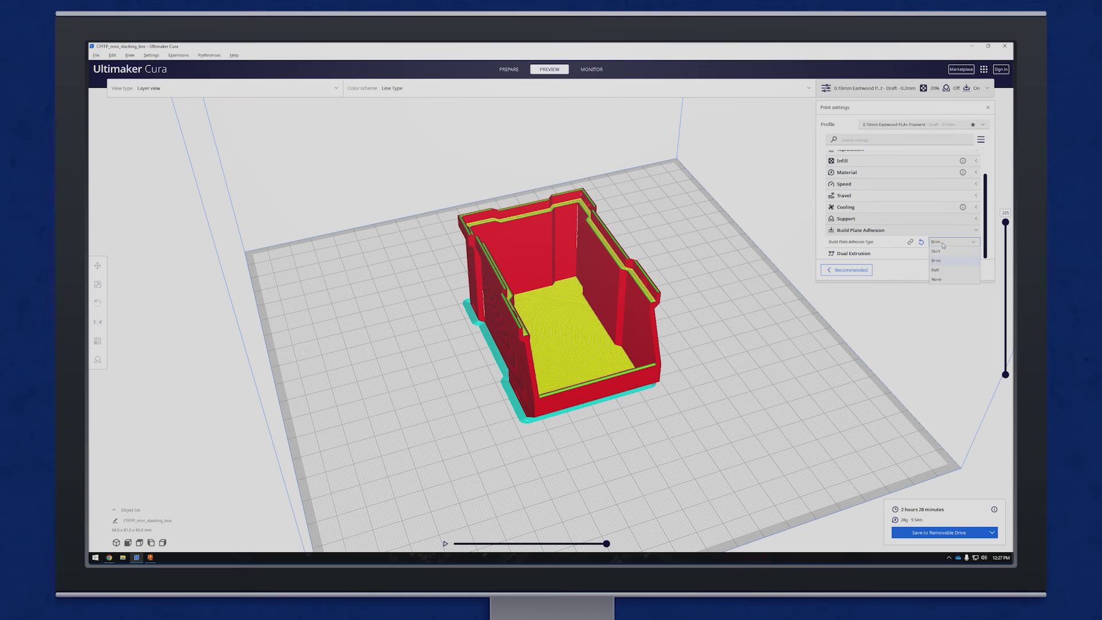
left_click(937, 270)
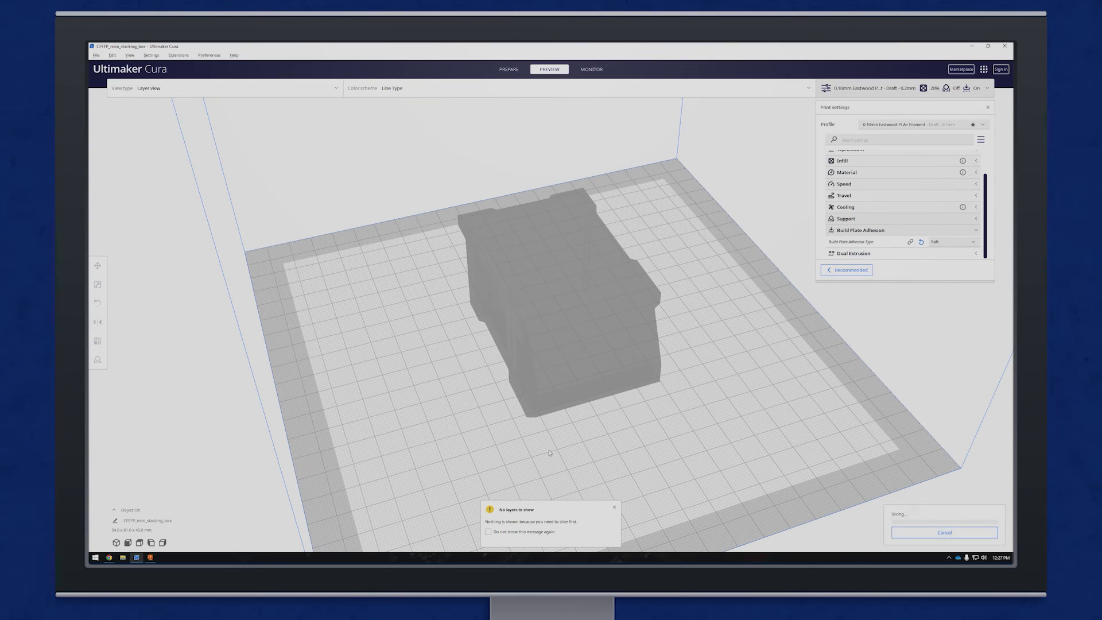
left_click_drag(1009, 222, 1010, 173)
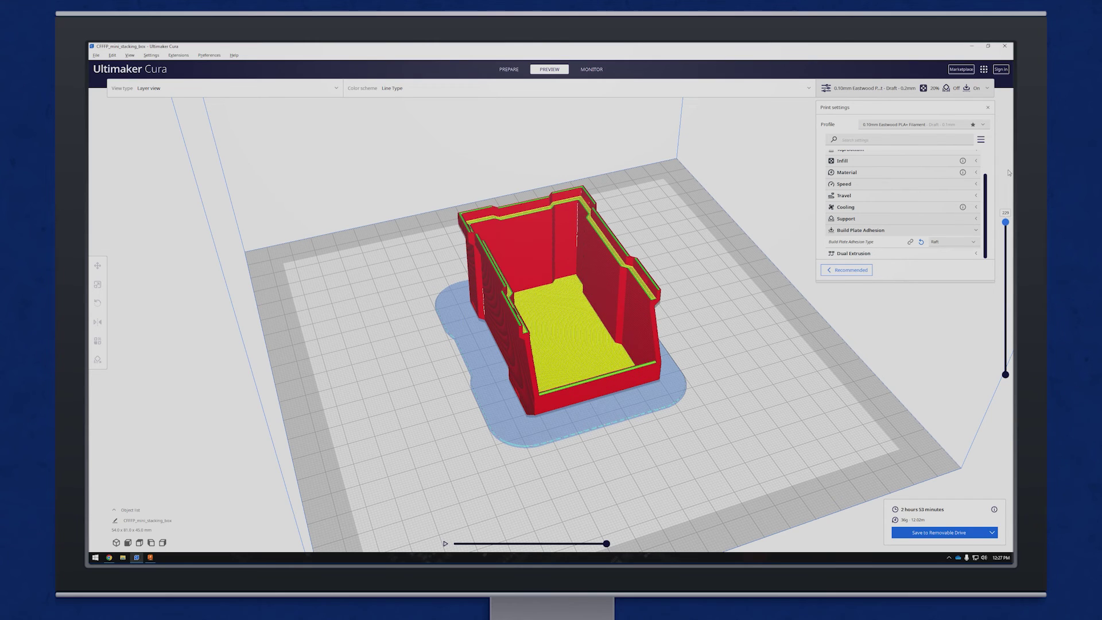
Set the build plate adhesion type back to Skirt, collapse the adhesion settings and slice the bin.
left_click(953, 242)
left_click(942, 248)
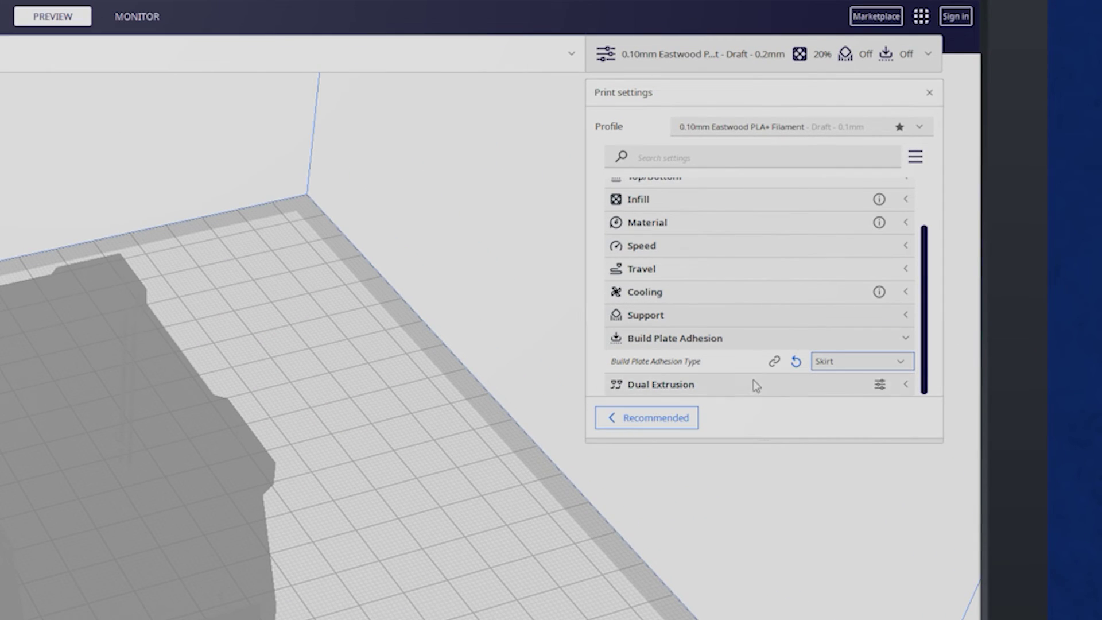
left_click(900, 344)
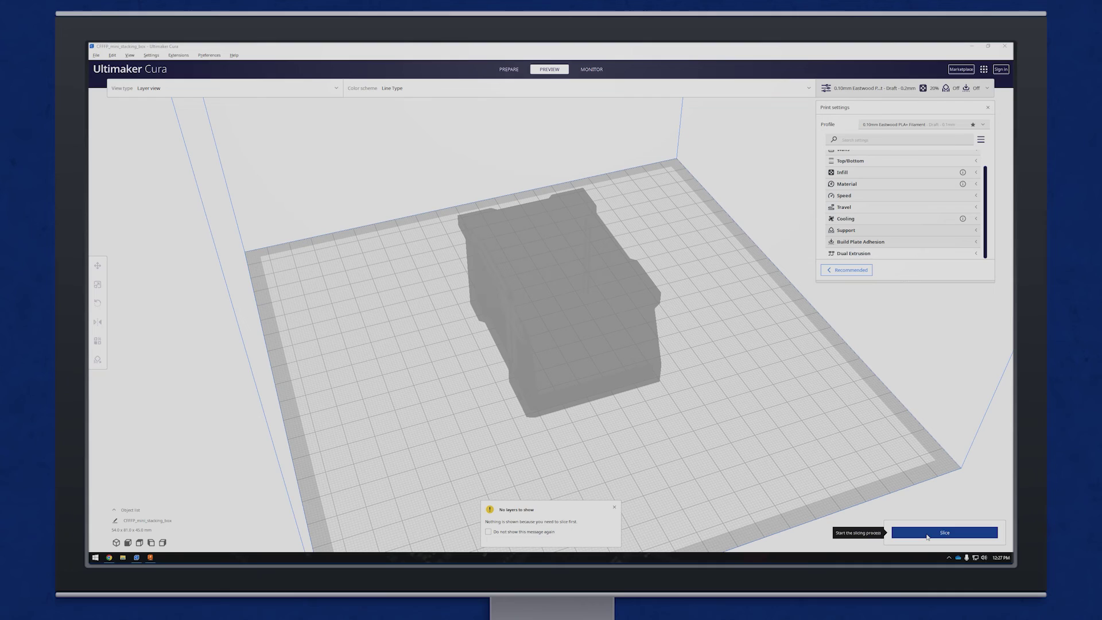
left_click(927, 534)
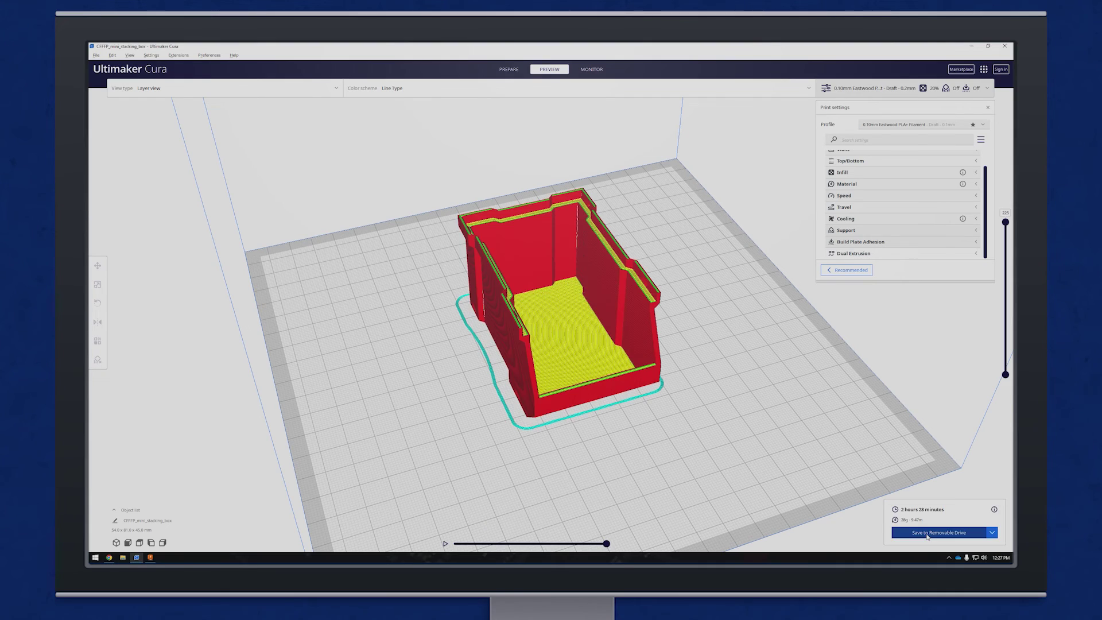
Save the sliced bin's G-code to the removable drive ESD-USB (F:).
right_click_drag(733, 371, 92, 340)
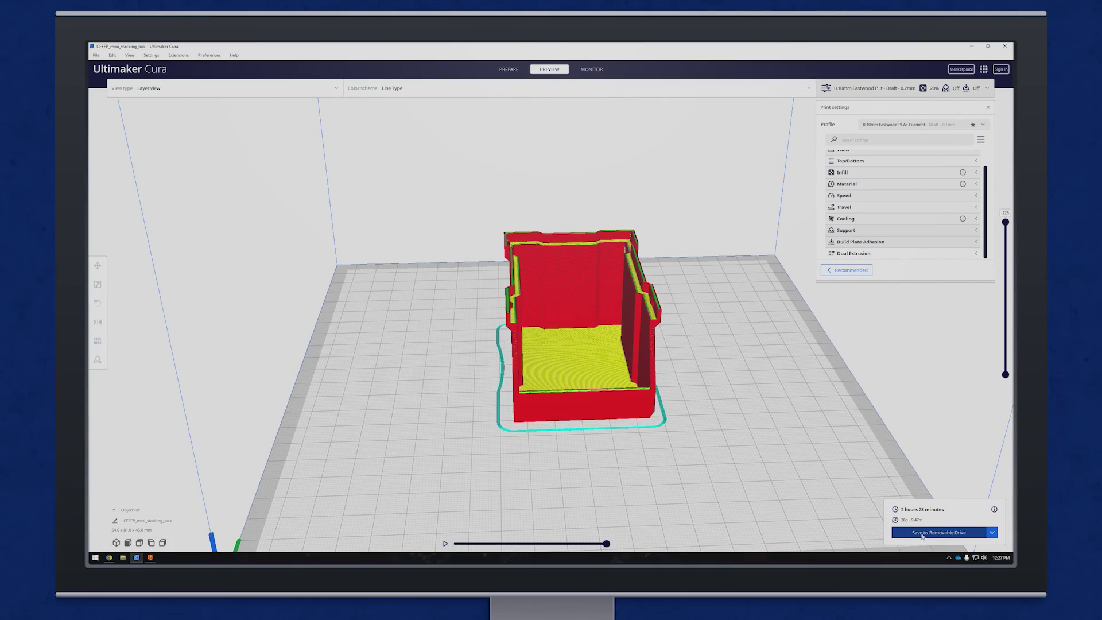
left_click(992, 532)
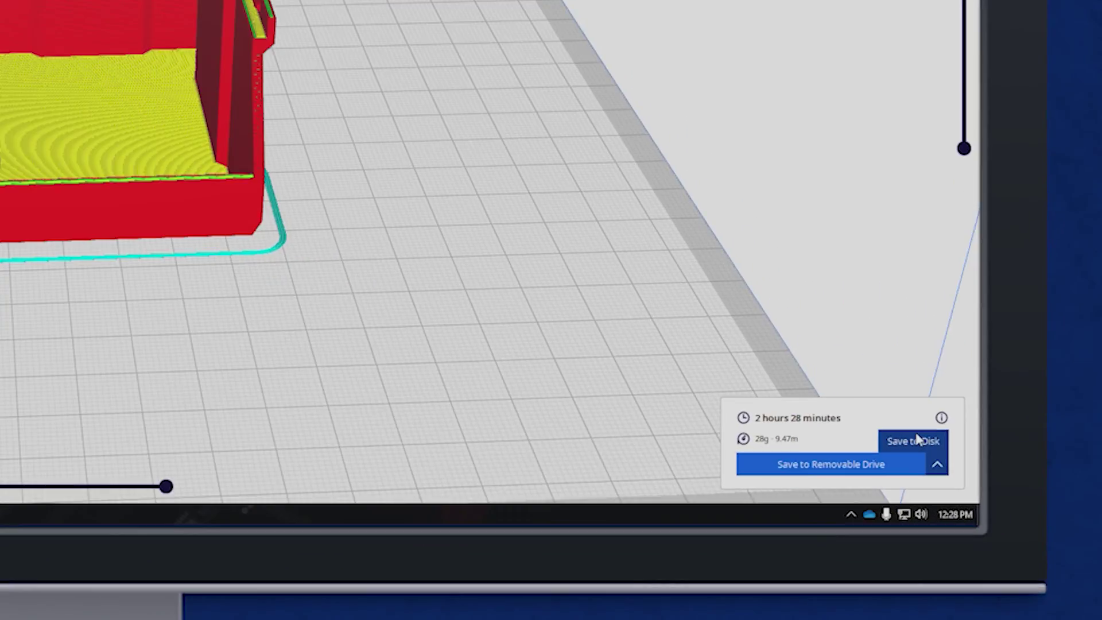
left_click(889, 469)
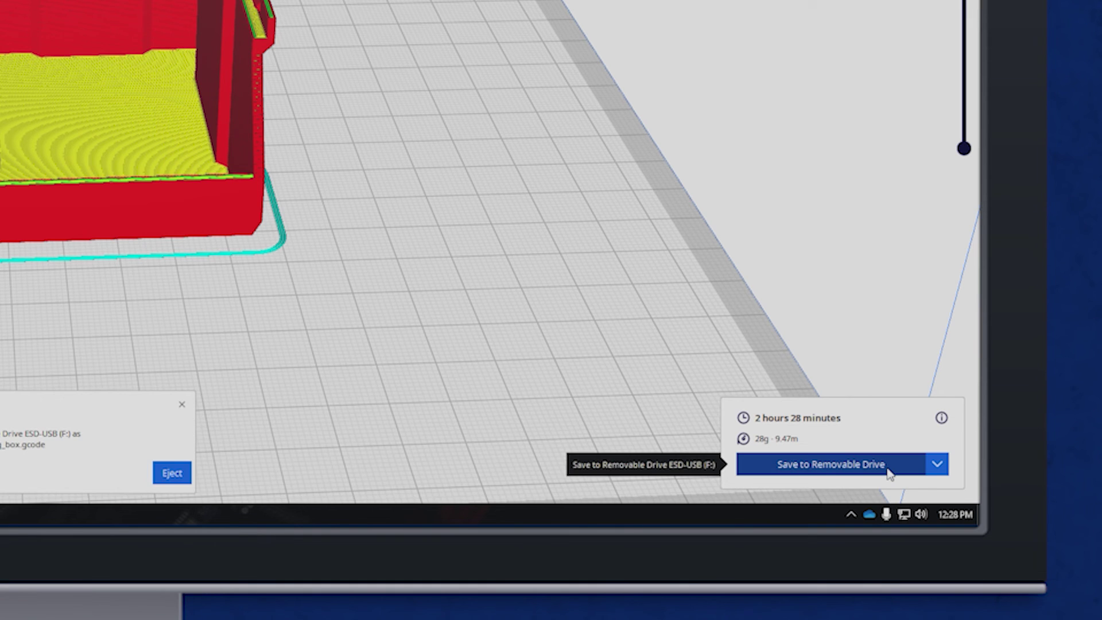